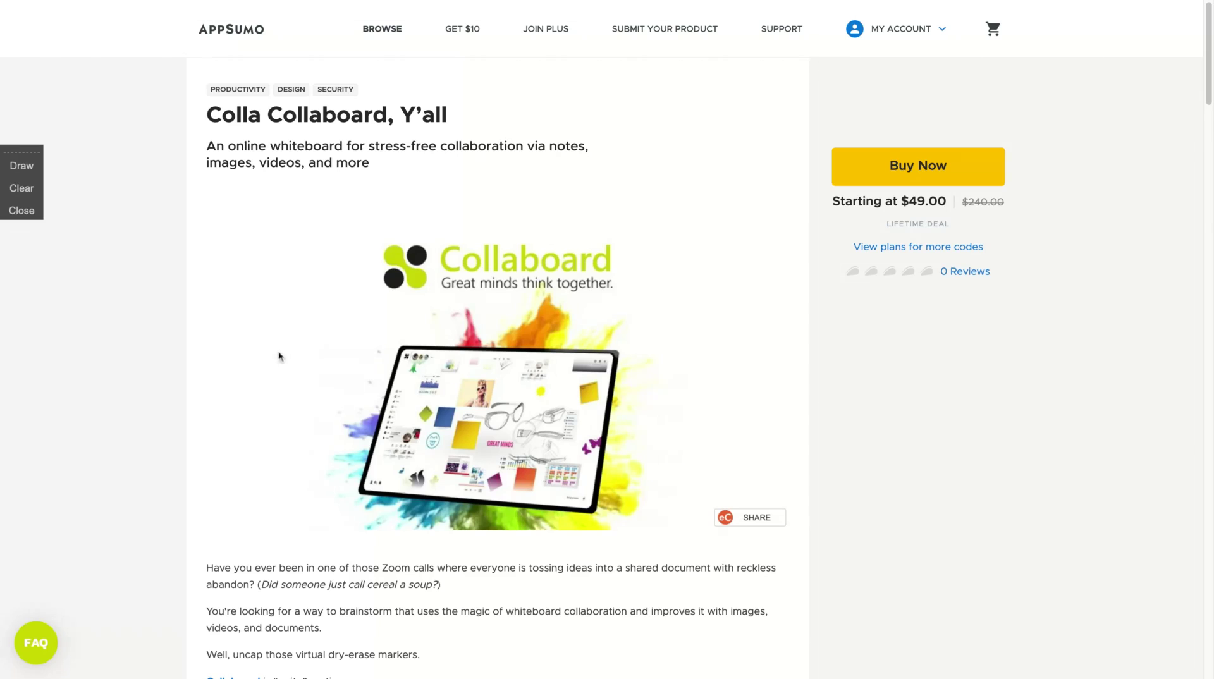
In AppSumo's Plans and Features, set the Multiple plan to 4 codes ($196.00, 20 users)
scroll(278, 351, "down", 10)
scroll(278, 351, "down", 10)
scroll(278, 351, "down", 10)
scroll(493, 342, "down", 5)
scroll(493, 342, "up", 3)
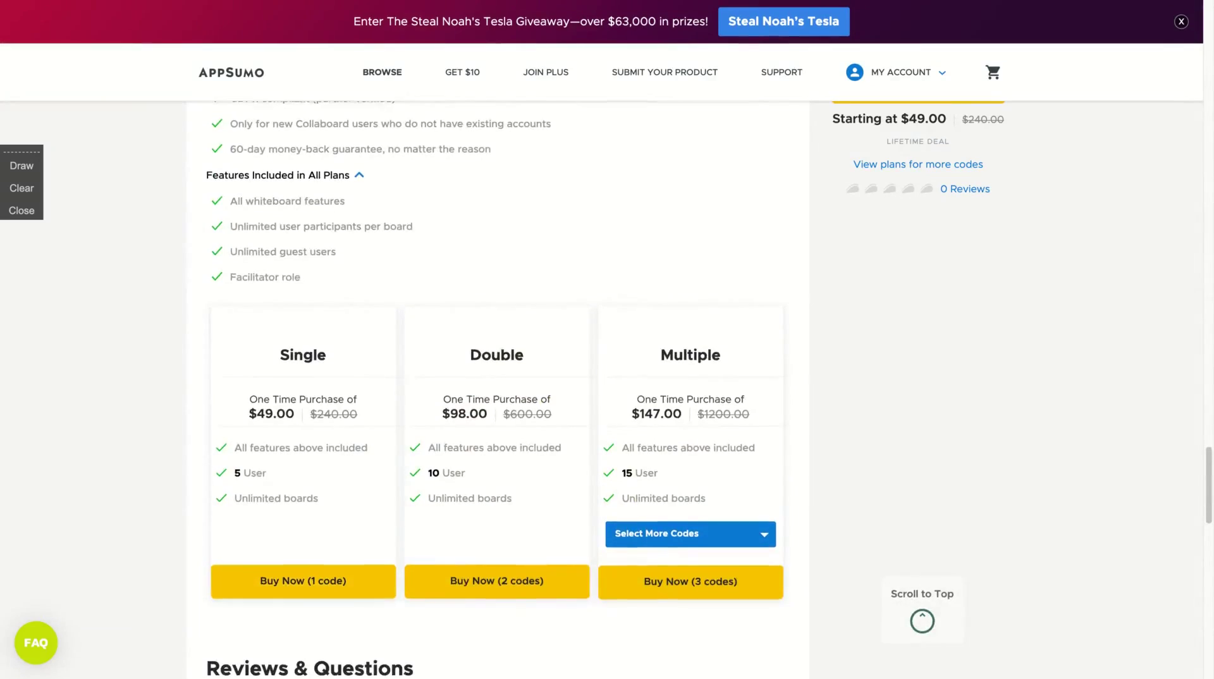
scroll(493, 341, "up", 2)
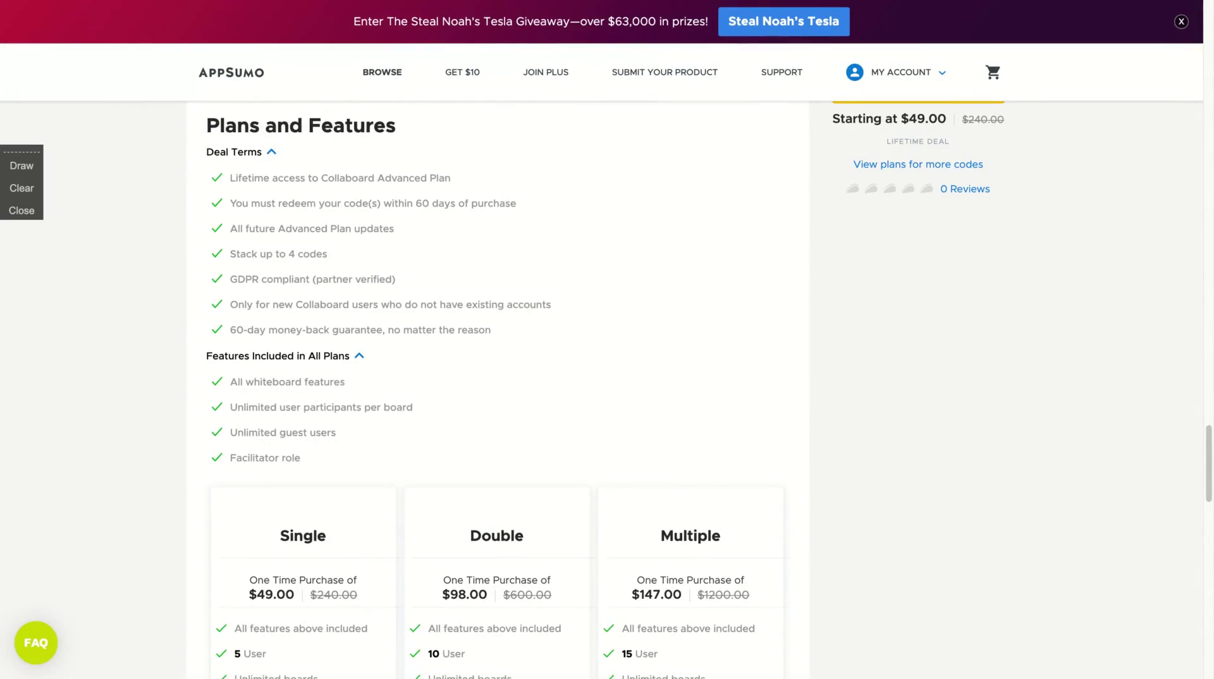
scroll(197, 367, "up", 4)
scroll(197, 367, "down", 4)
scroll(197, 367, "down", 3)
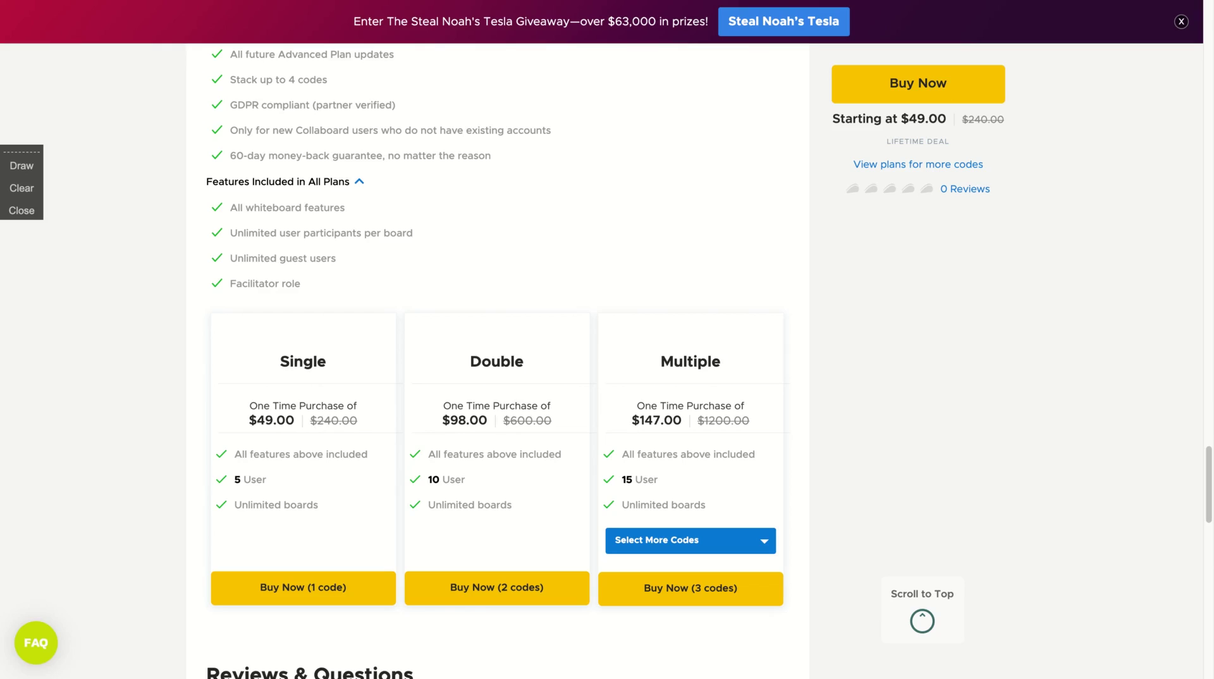
left_click(705, 547)
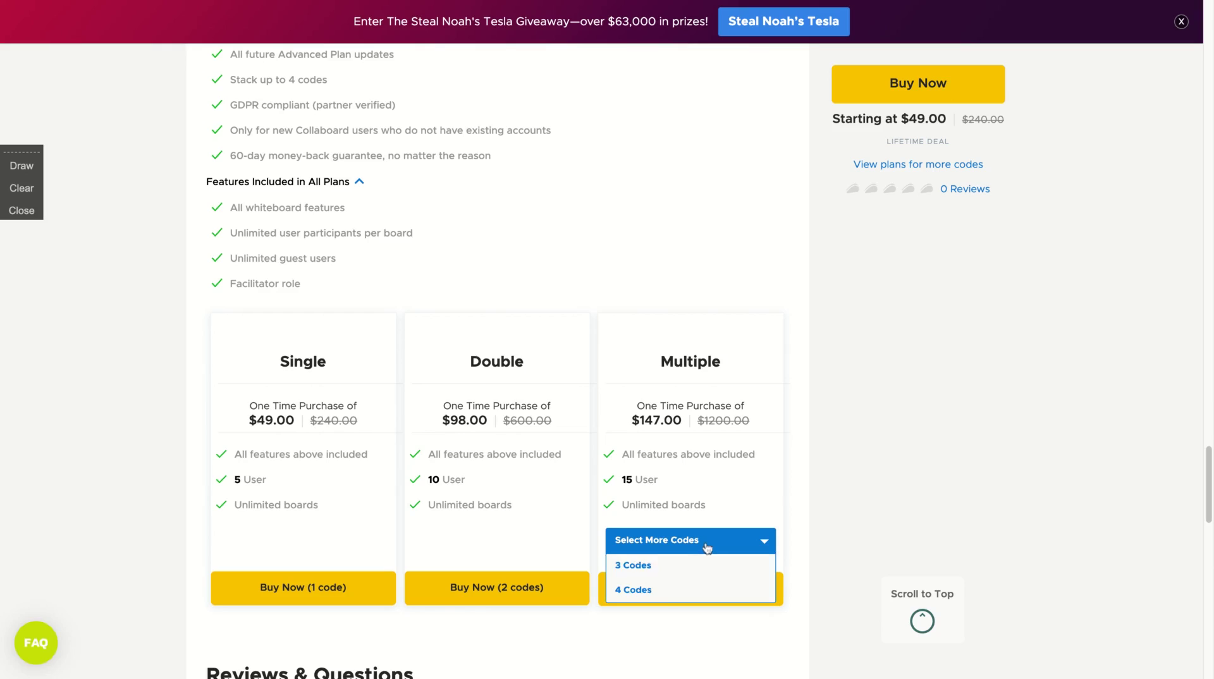
left_click(663, 591)
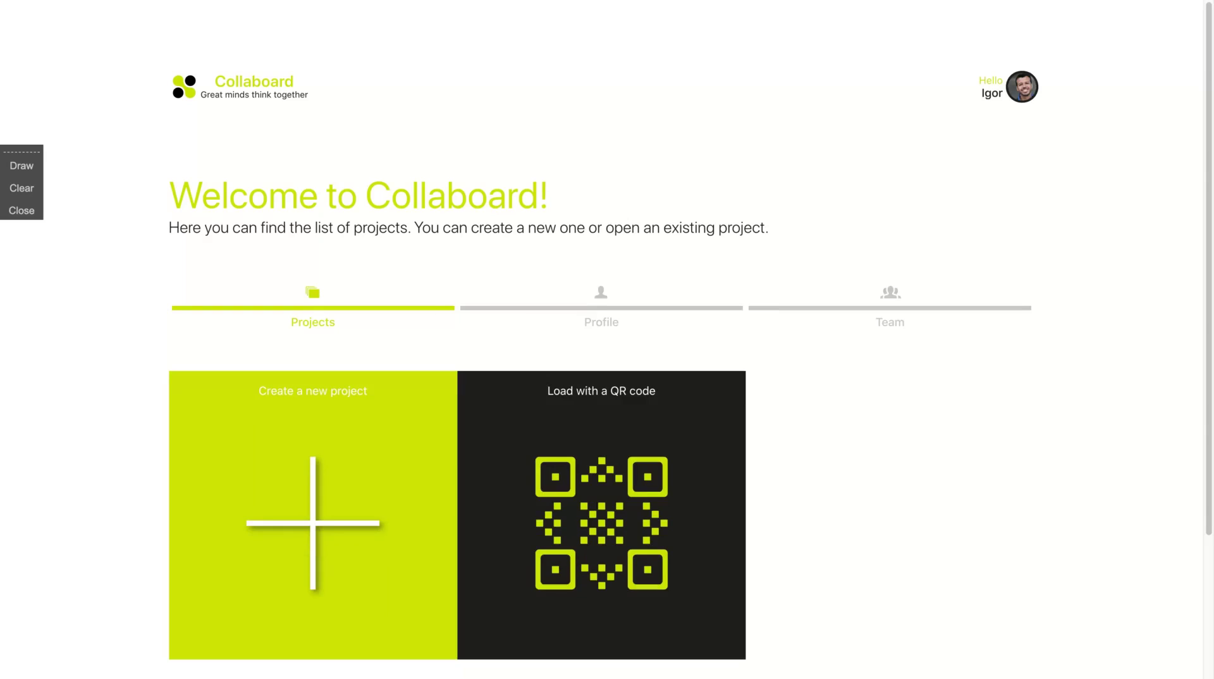
Review the Profile and Team pages (4 of 5 seats free), then return to the empty Projects list
left_click(592, 302)
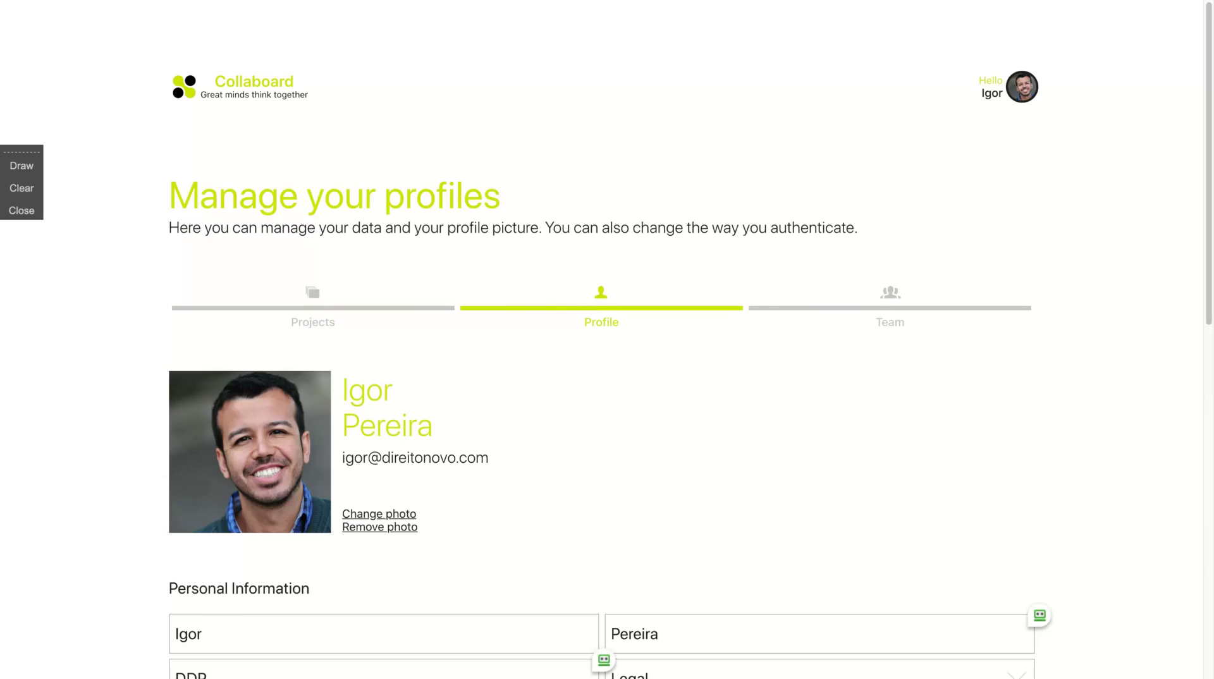
left_click(885, 313)
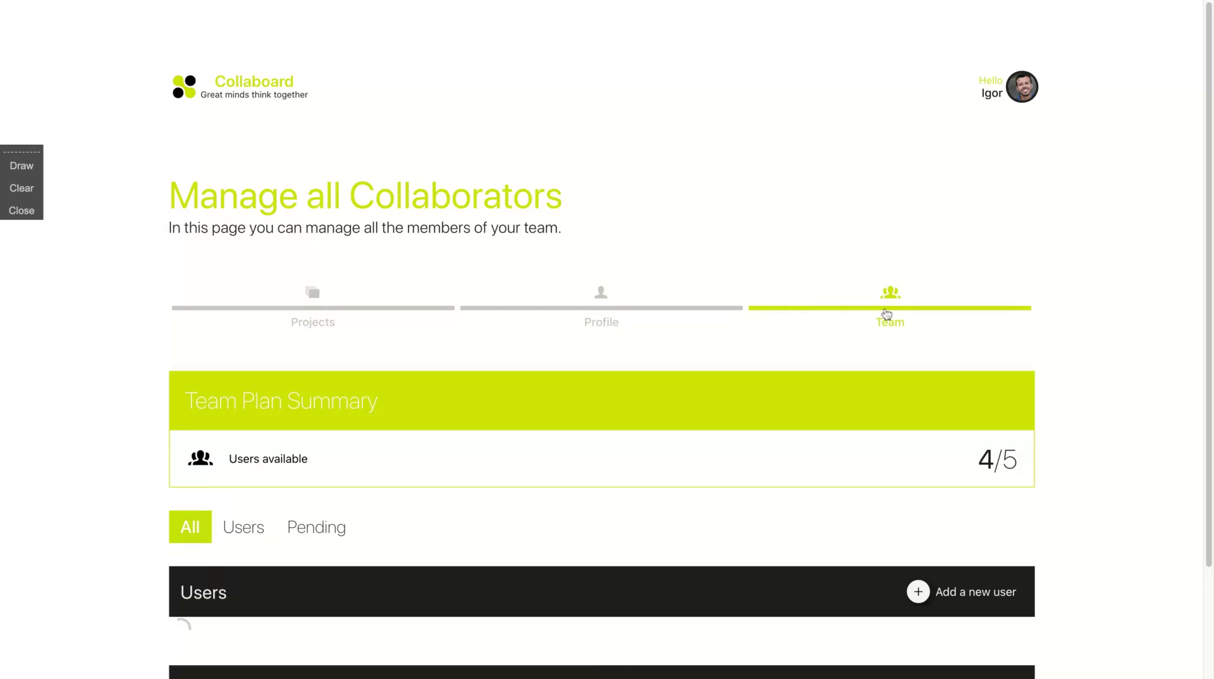
scroll(354, 302, "down", 1)
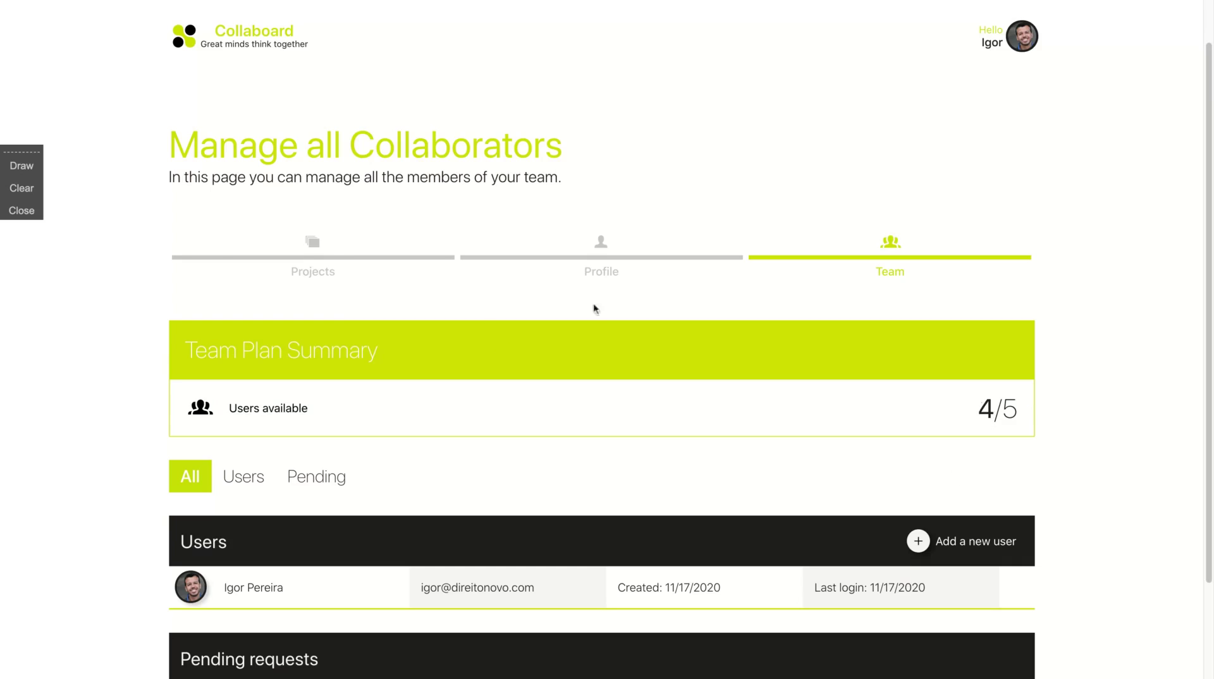
left_click(312, 250)
scroll(25, 427, "down", 2)
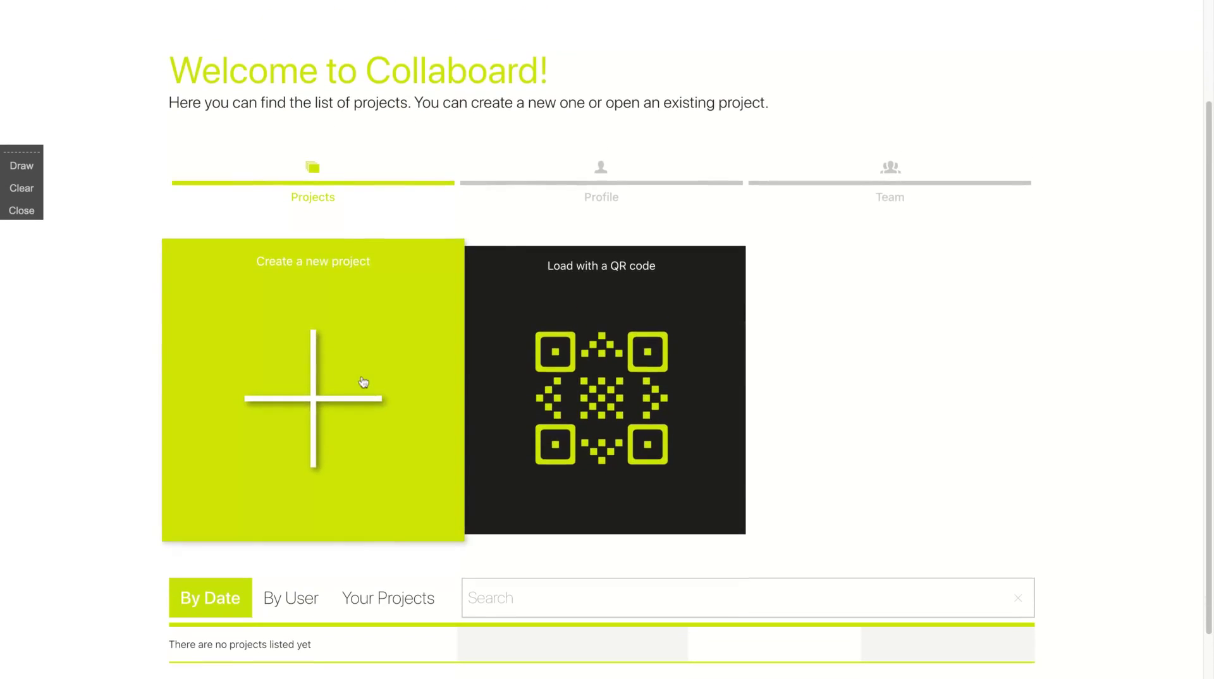
Create a blank project named 'Research' after briefly considering a template
left_click(366, 382)
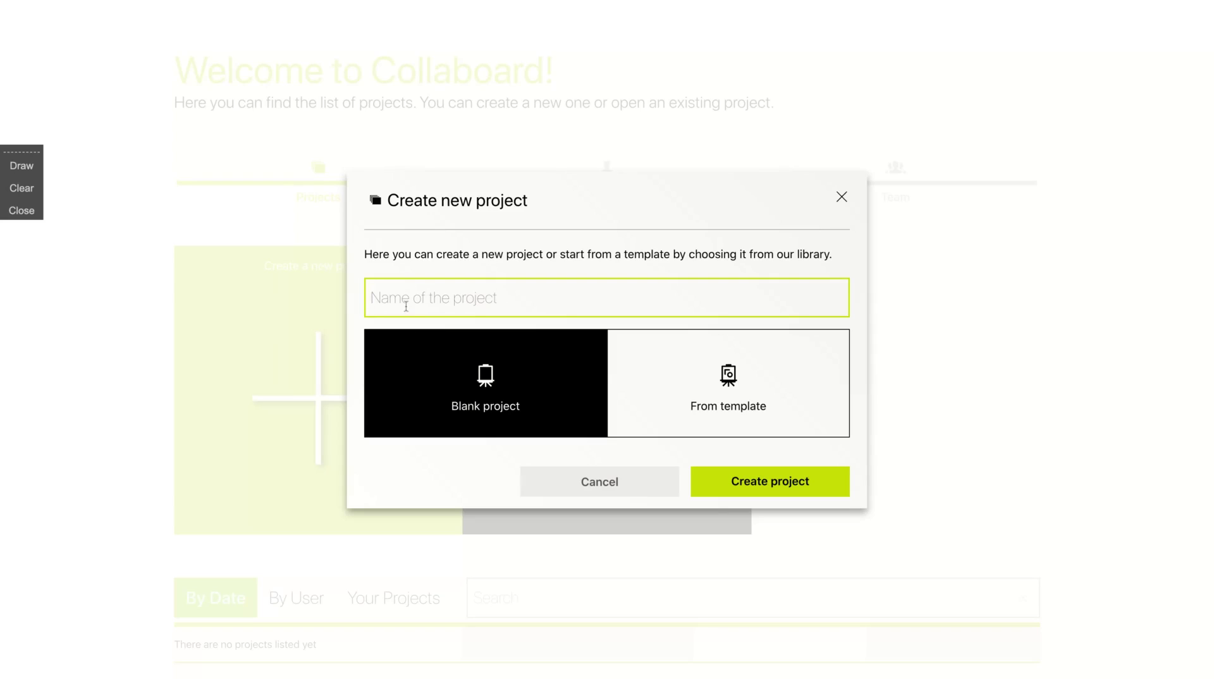
type("Research")
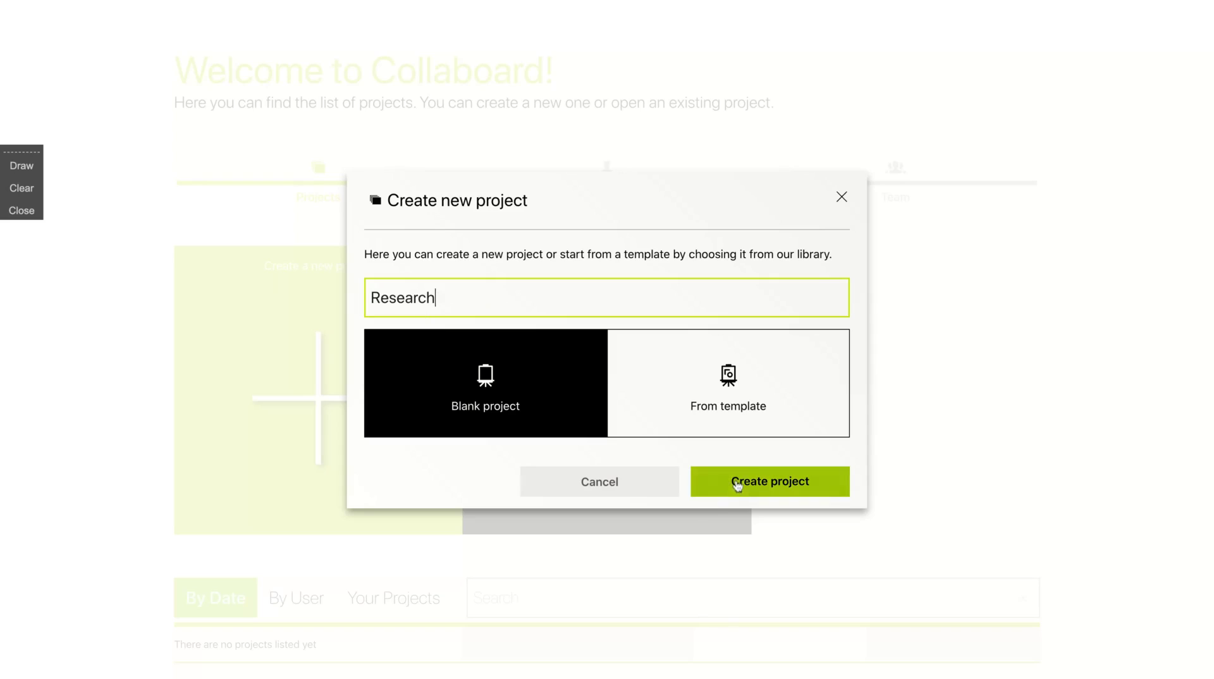
left_click(721, 380)
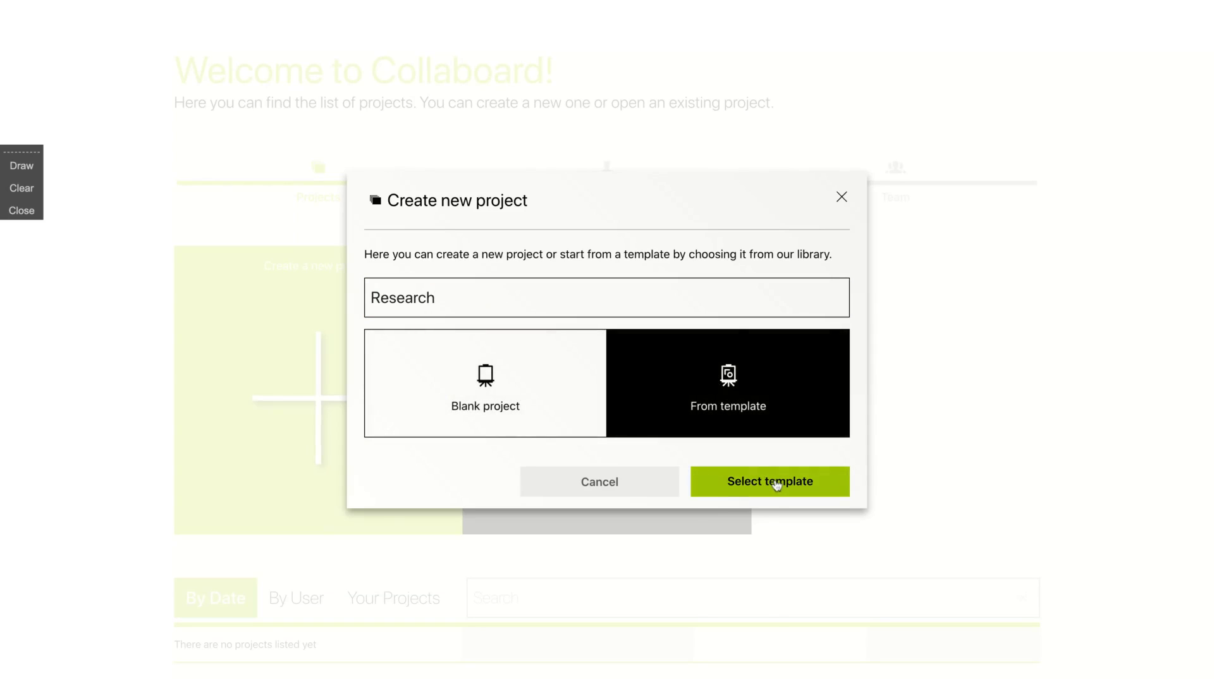
left_click(445, 391)
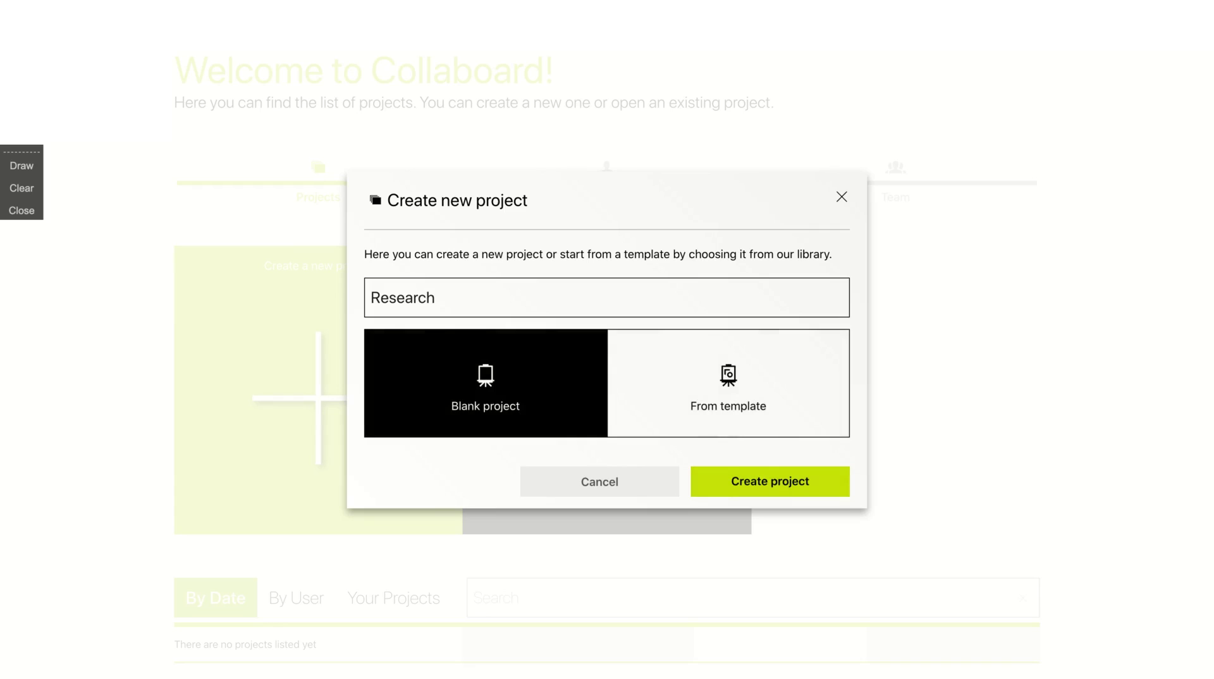
left_click(746, 477)
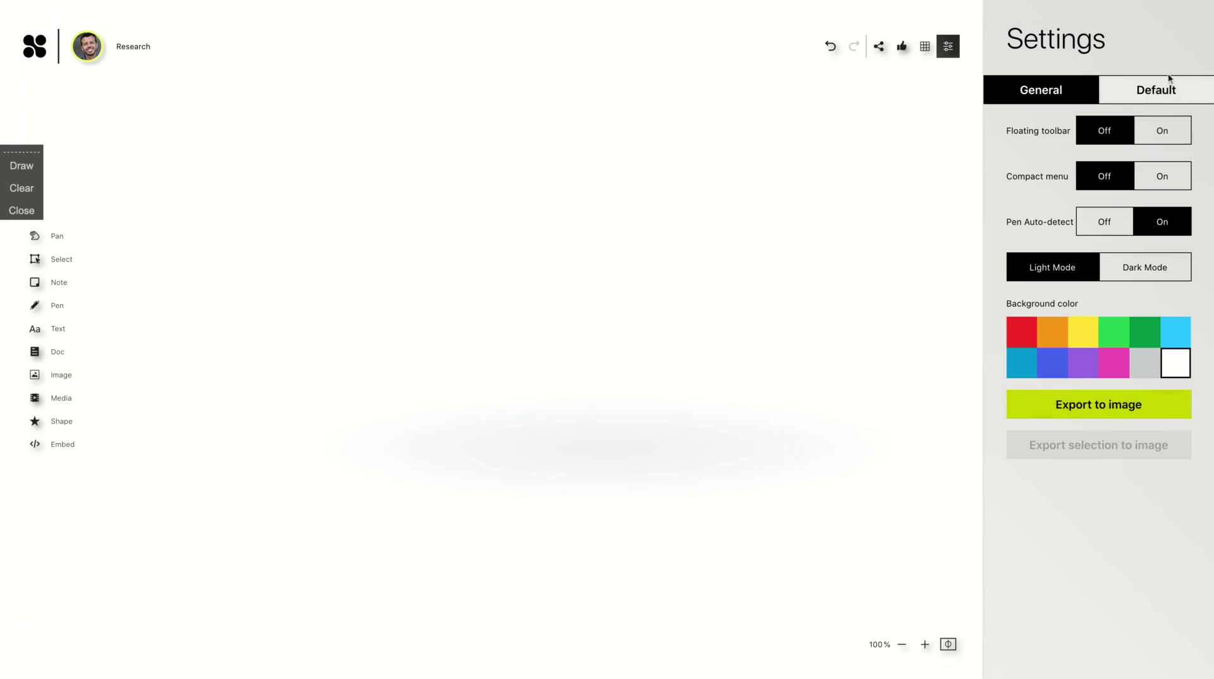
Toggle the board between dark and light mode, ending in light mode
left_click(1152, 272)
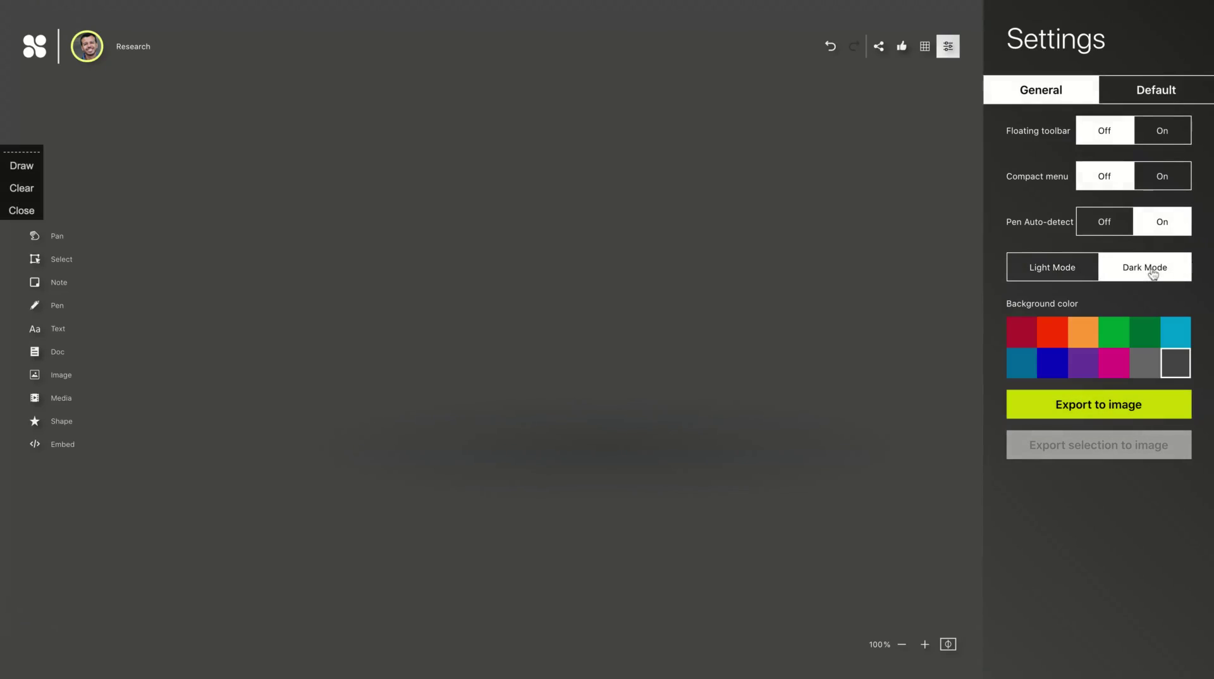
left_click(1037, 270)
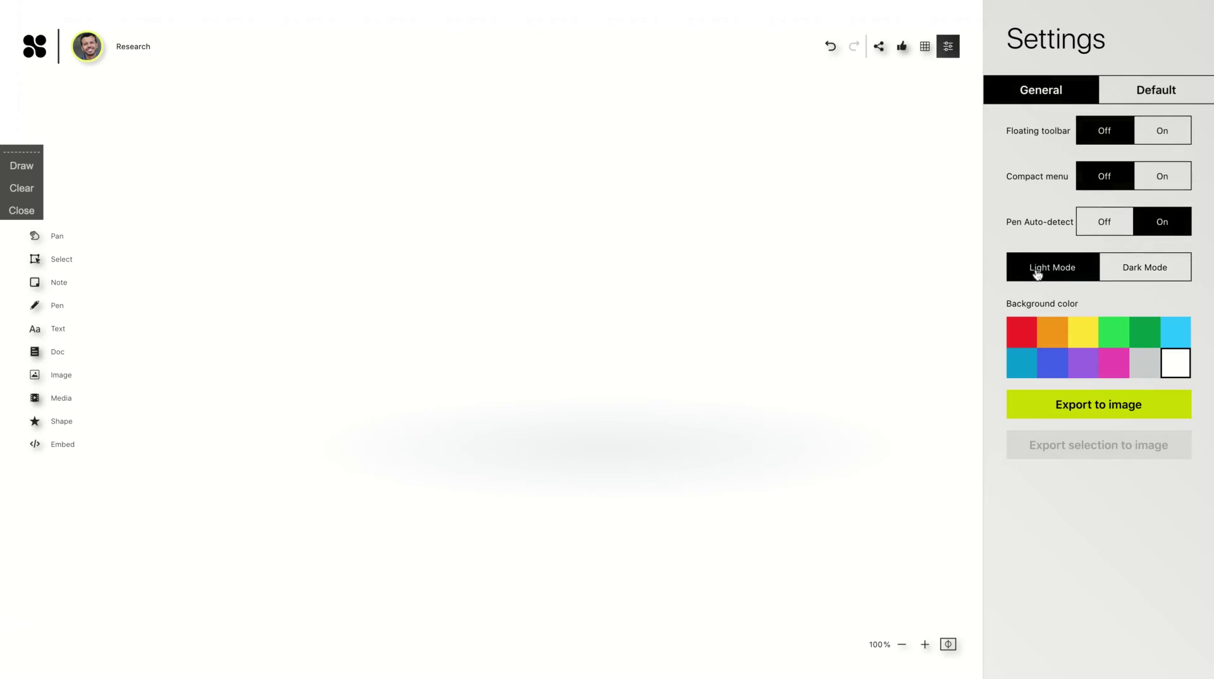
left_click(1177, 279)
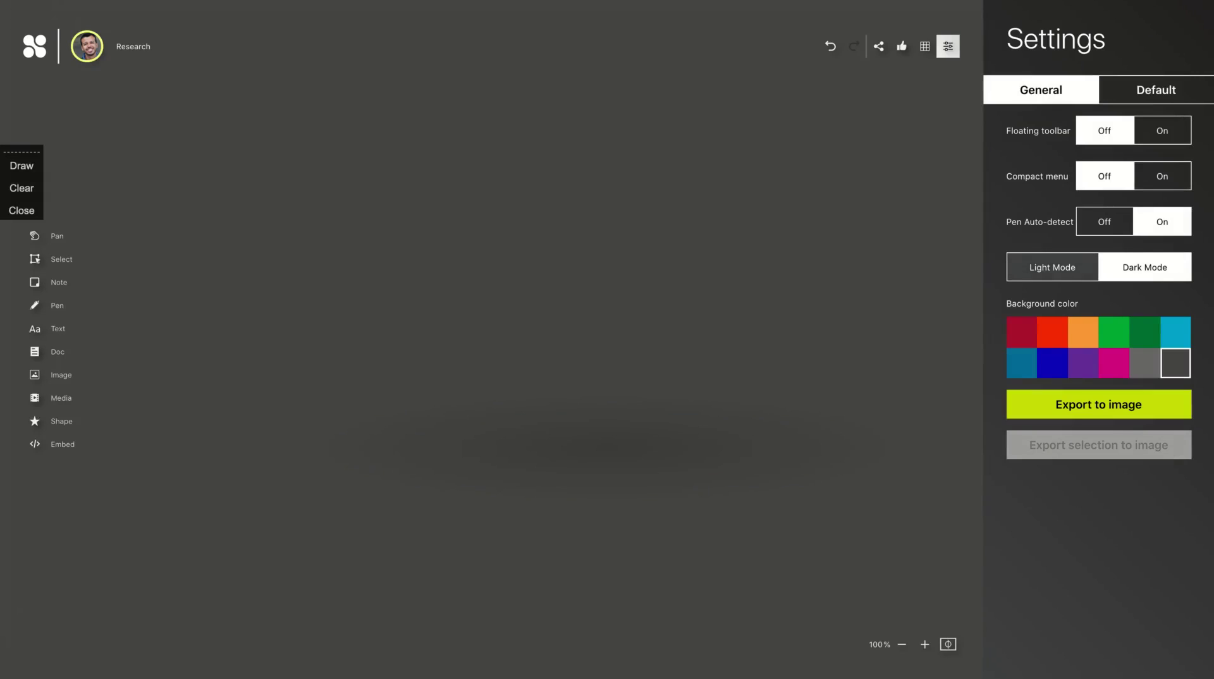
left_click(1046, 276)
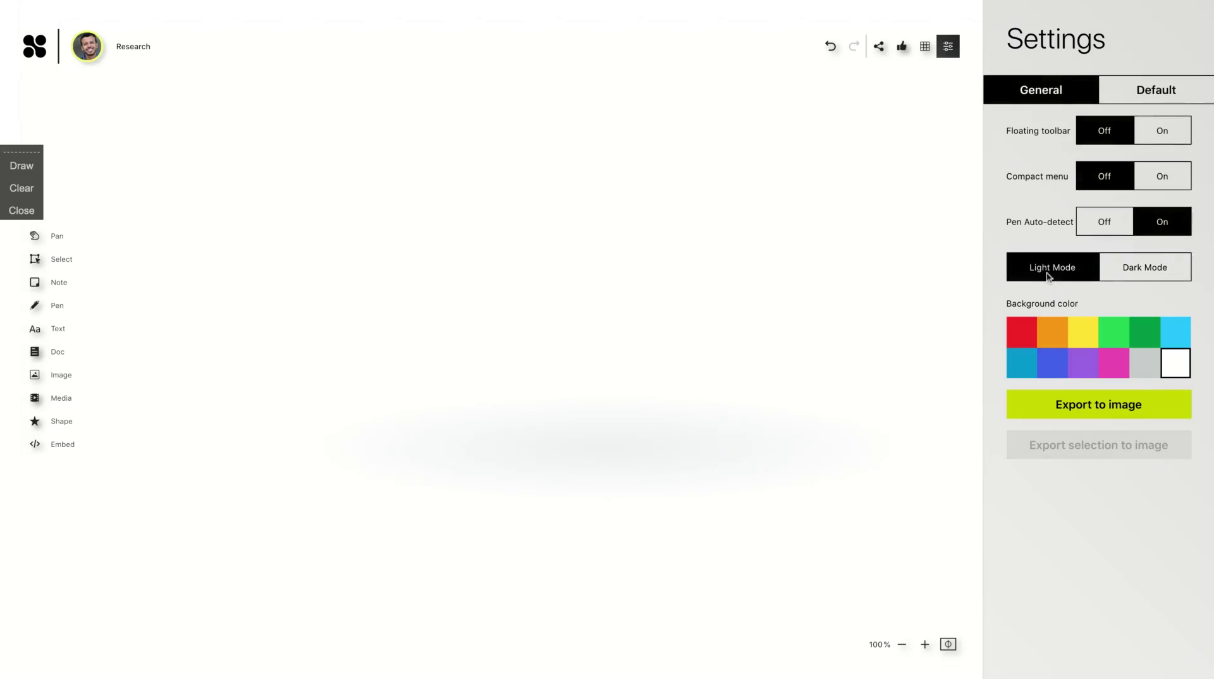
Try a yellow canvas background, revert to white, and view the default note settings
left_click(1080, 341)
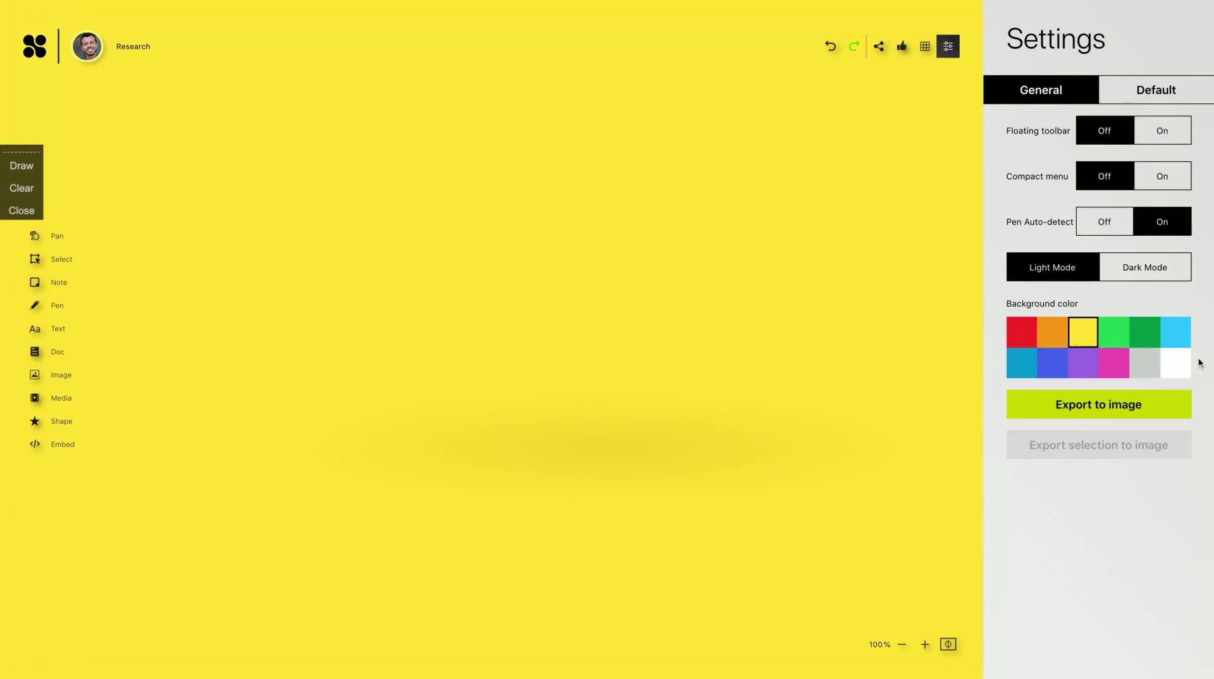
left_click(1175, 362)
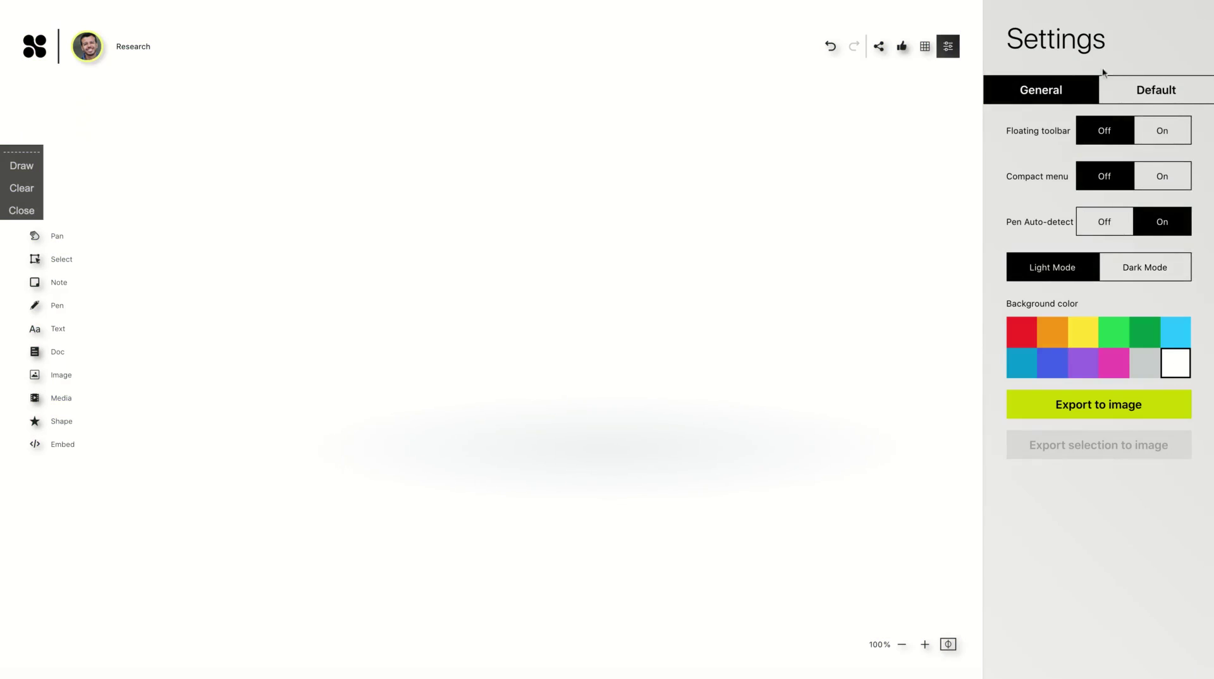
left_click(1169, 88)
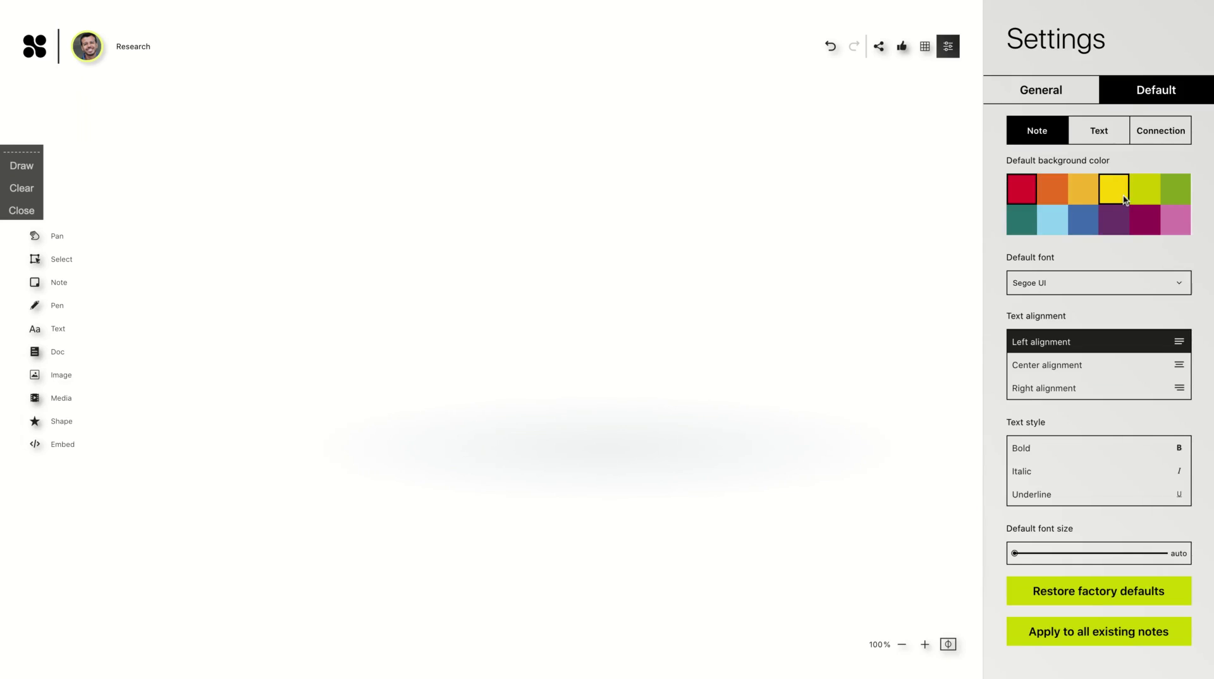
Switch the Settings panel back to the General tab
left_click(1023, 90)
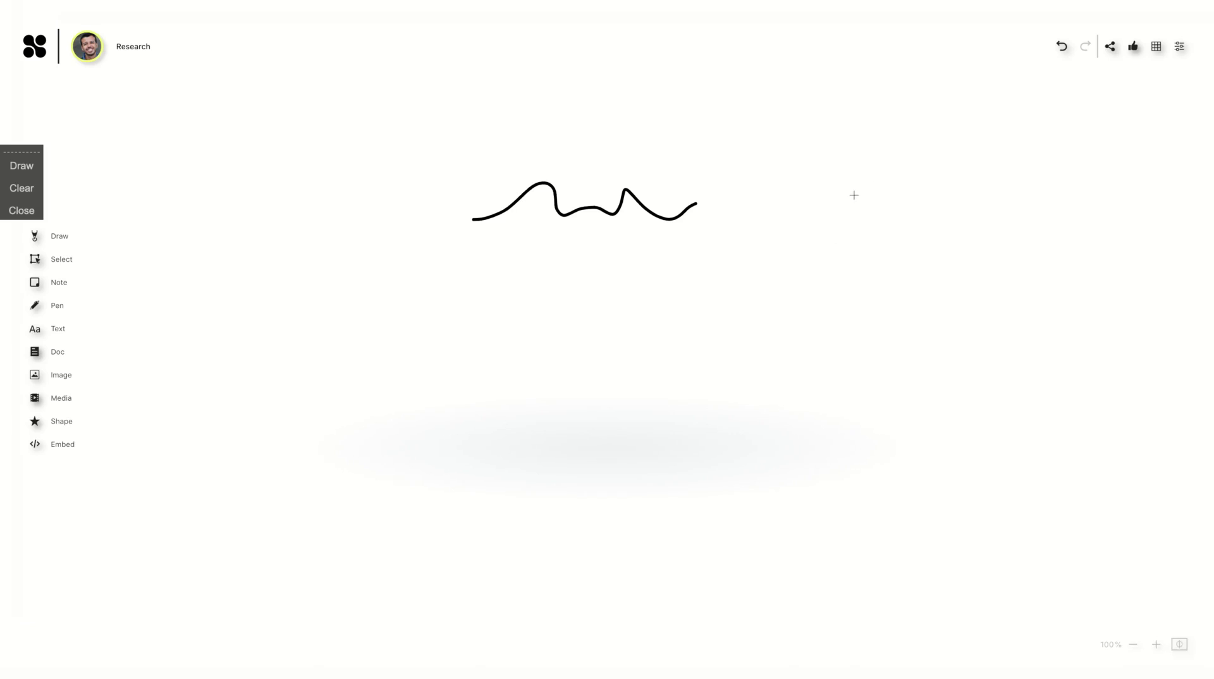
Sketch a triangle with two pen strokes and move the wavy stroke to the lower right
left_click_drag(855, 195, 824, 290)
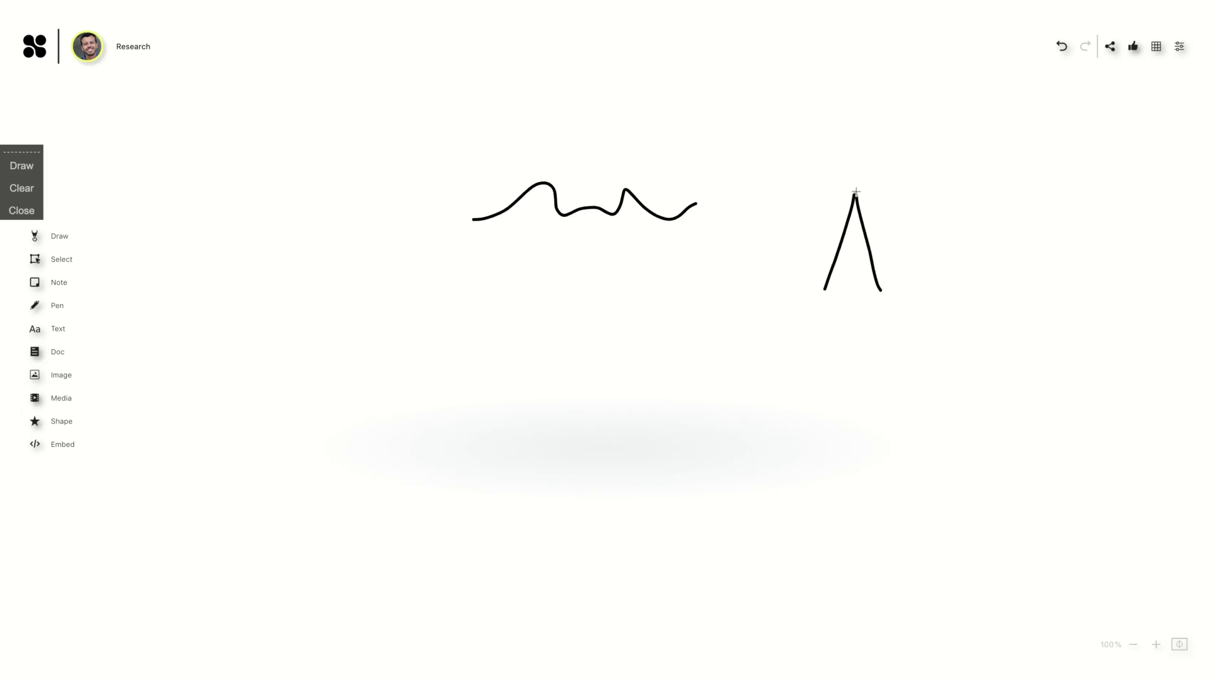
mouse_move(856, 191)
left_mouse_down()
mouse_move(885, 293)
mouse_move(820, 291)
left_mouse_up()
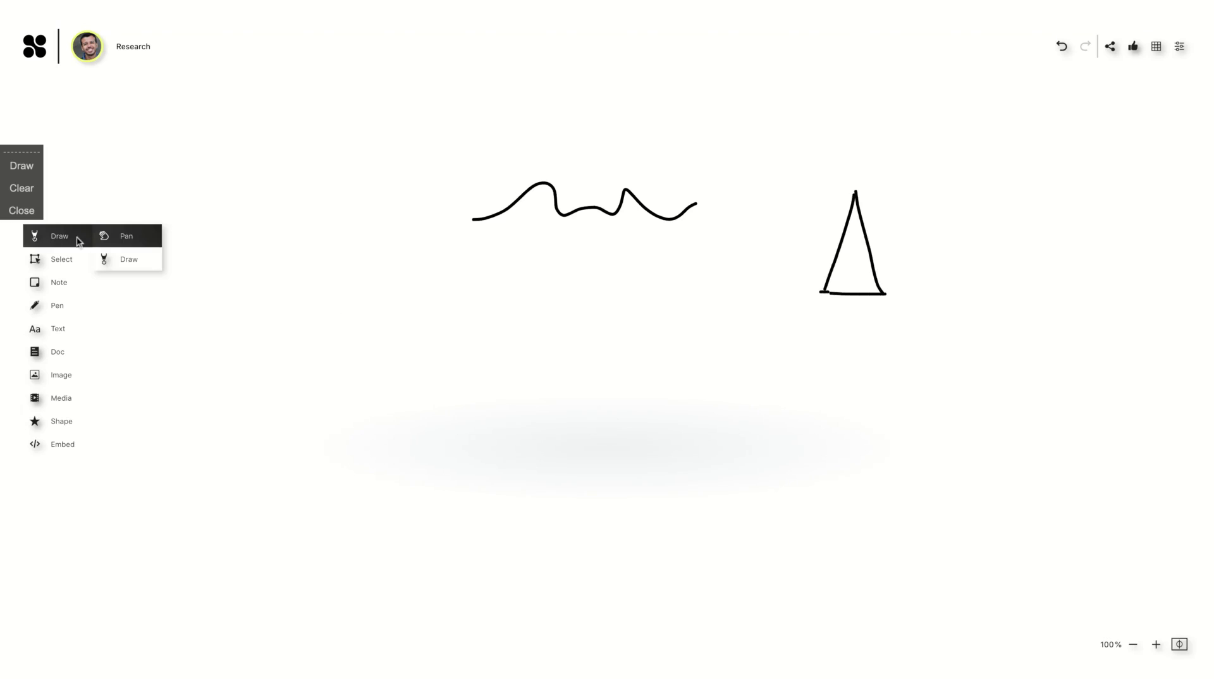
left_click(101, 259)
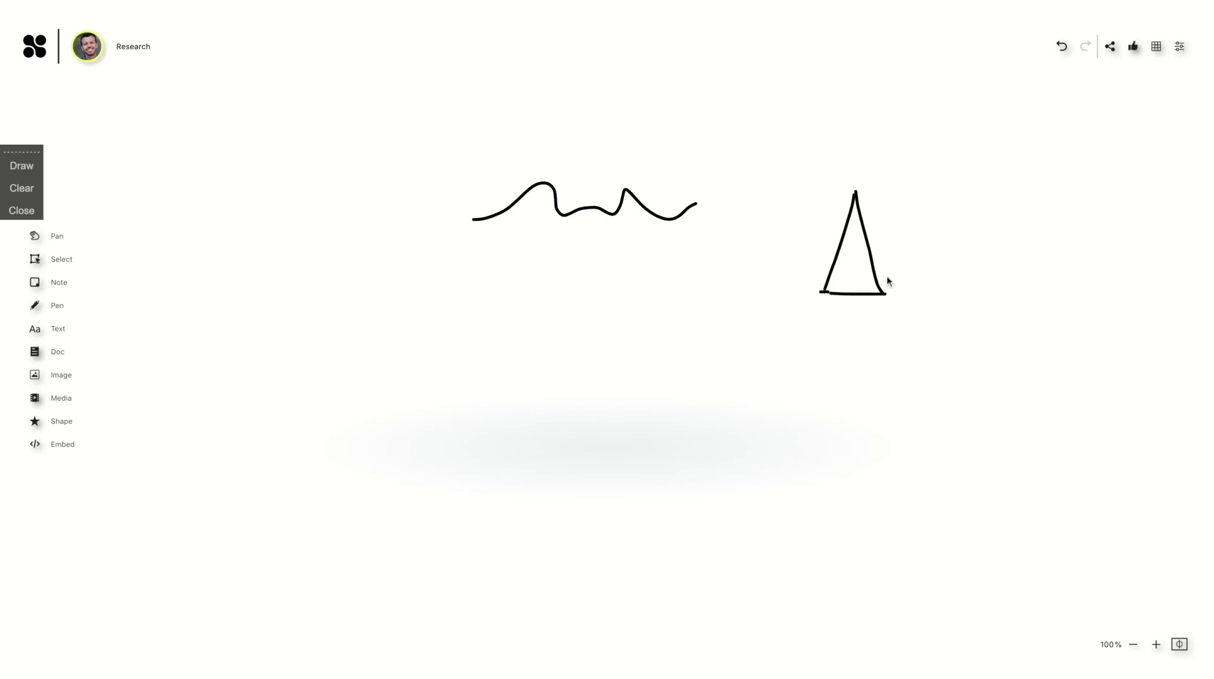
mouse_move(861, 231)
left_mouse_down()
mouse_move(953, 275)
mouse_move(867, 244)
left_mouse_up()
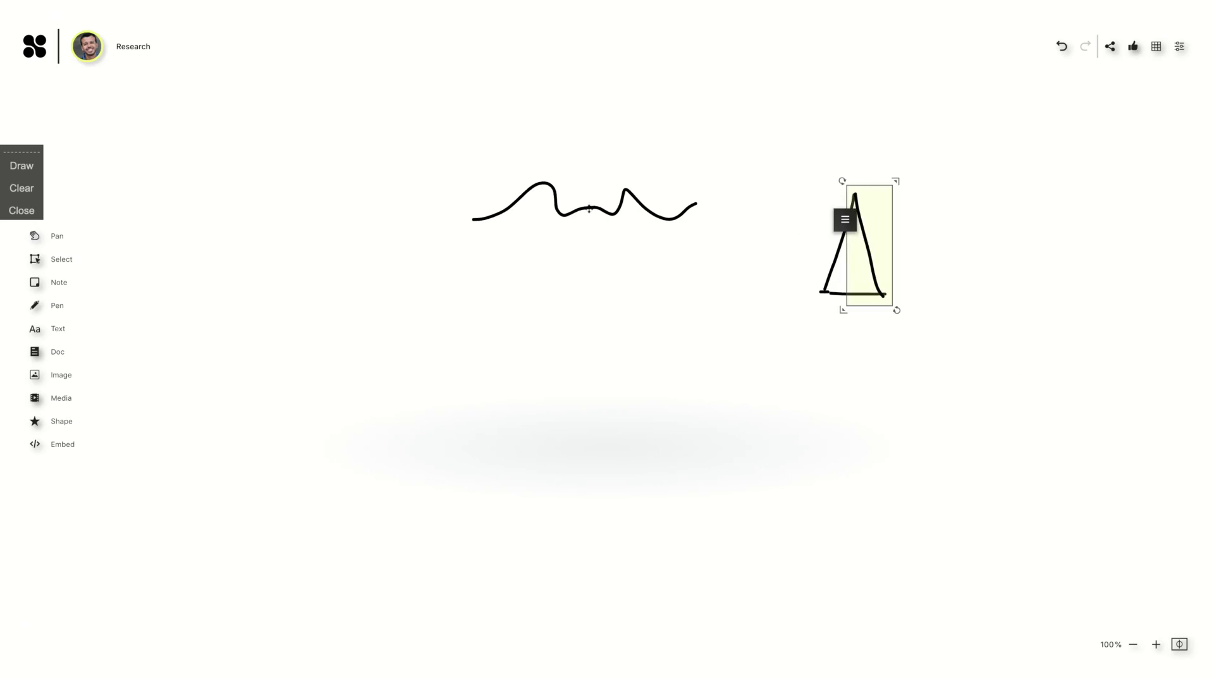
left_click_drag(588, 208, 1038, 575)
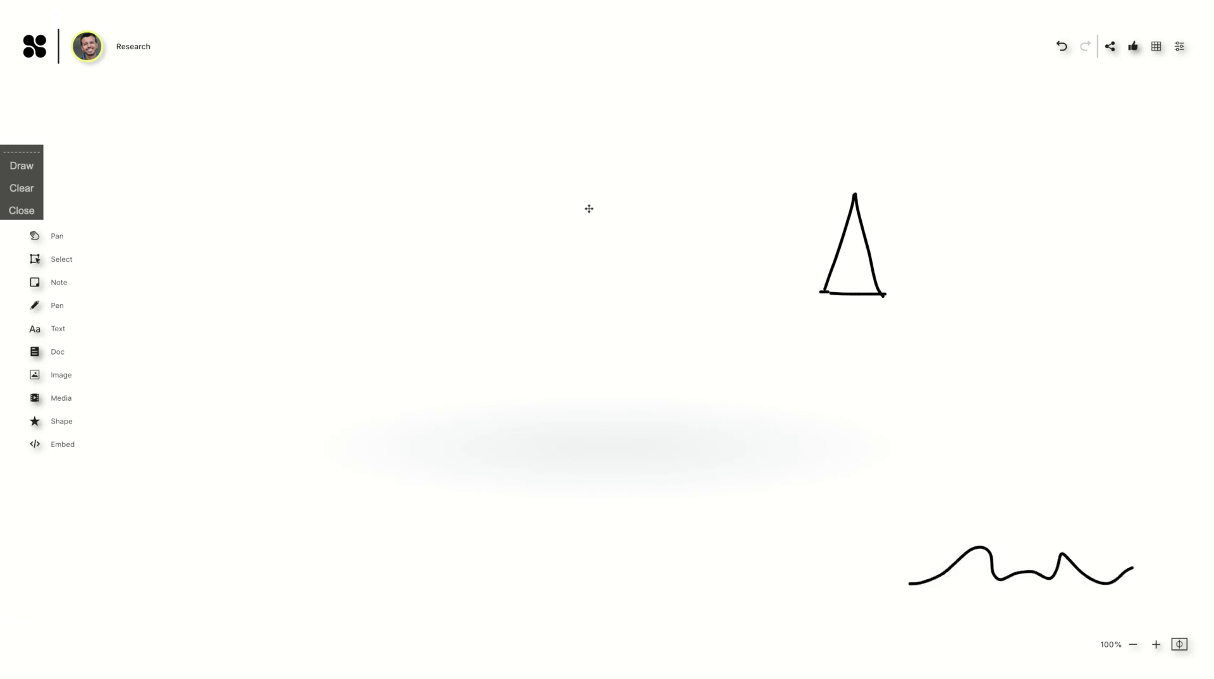
Pull the triangle's base and right stroke aside, enlarging the right stroke, and open their ☰ menus to delete them
left_click(841, 294)
left_click_drag(841, 294, 958, 311)
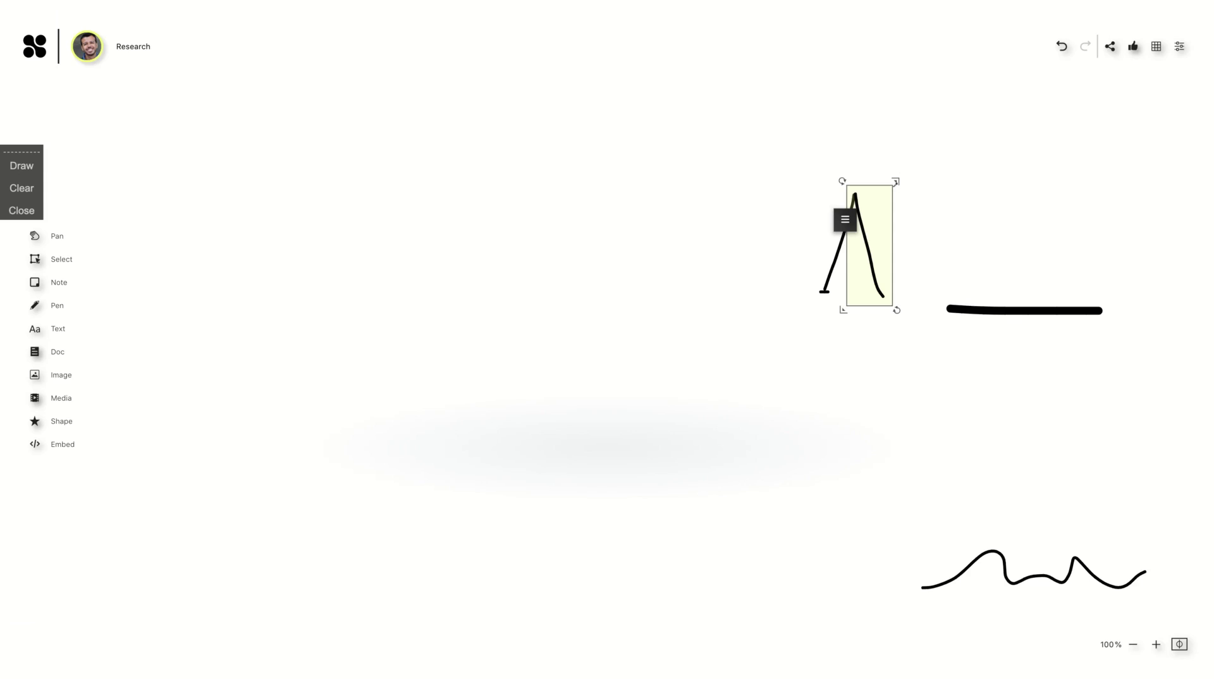
left_click_drag(895, 181, 912, 123)
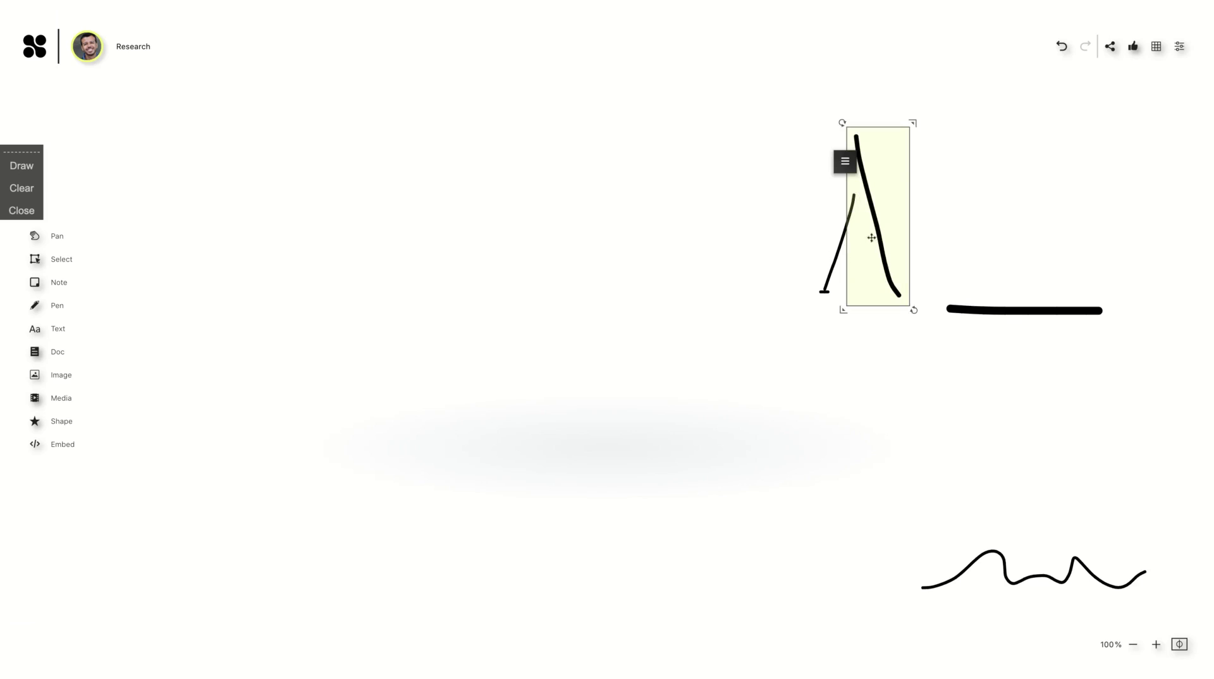
left_click_drag(877, 238, 1061, 223)
left_click(1026, 147)
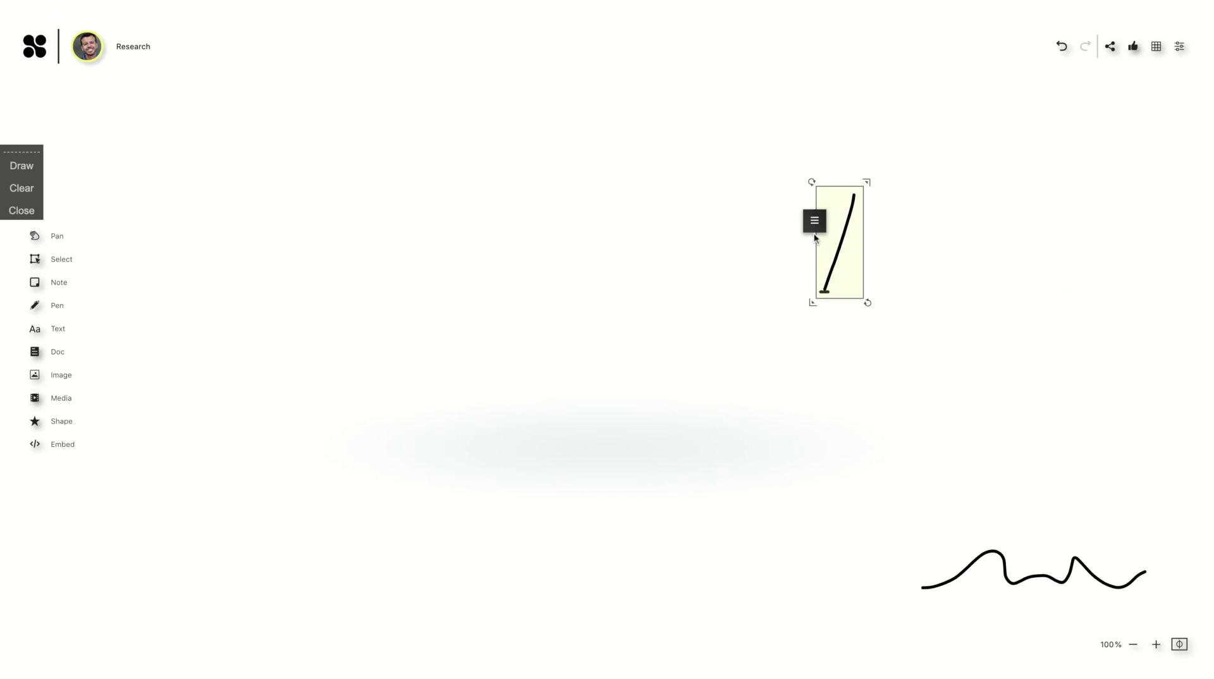
left_click(813, 224)
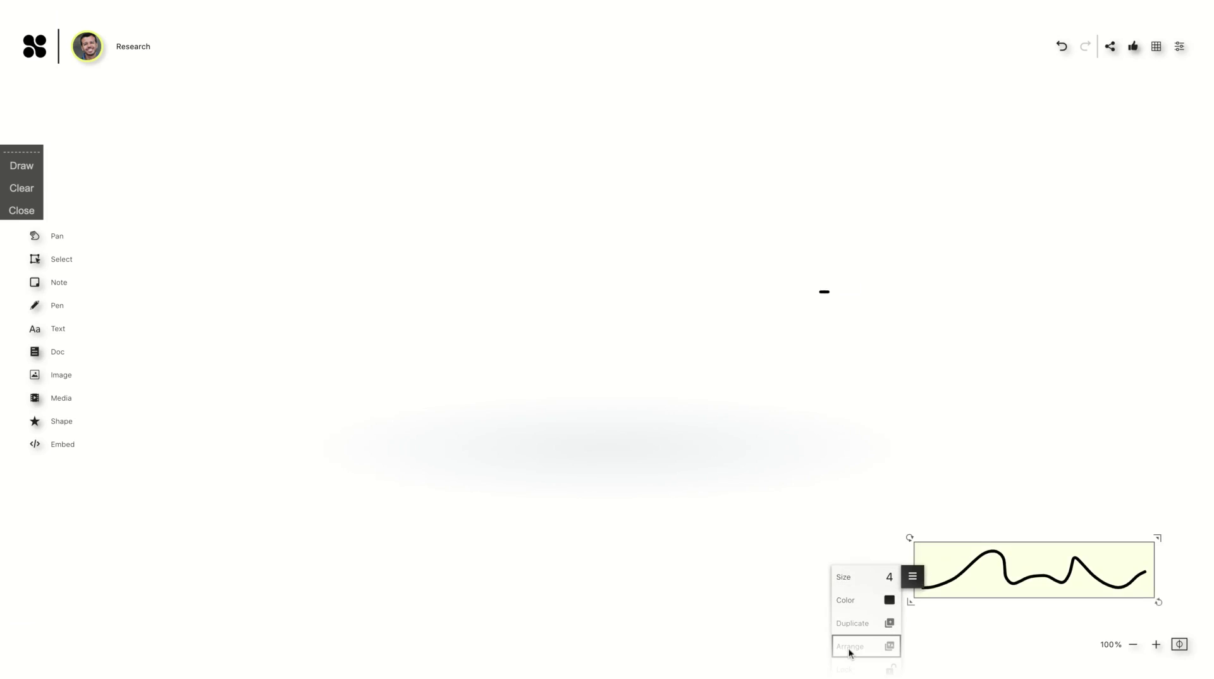
Drag-select the small leftover dash mark to delete it
left_click_drag(974, 572, 921, 310)
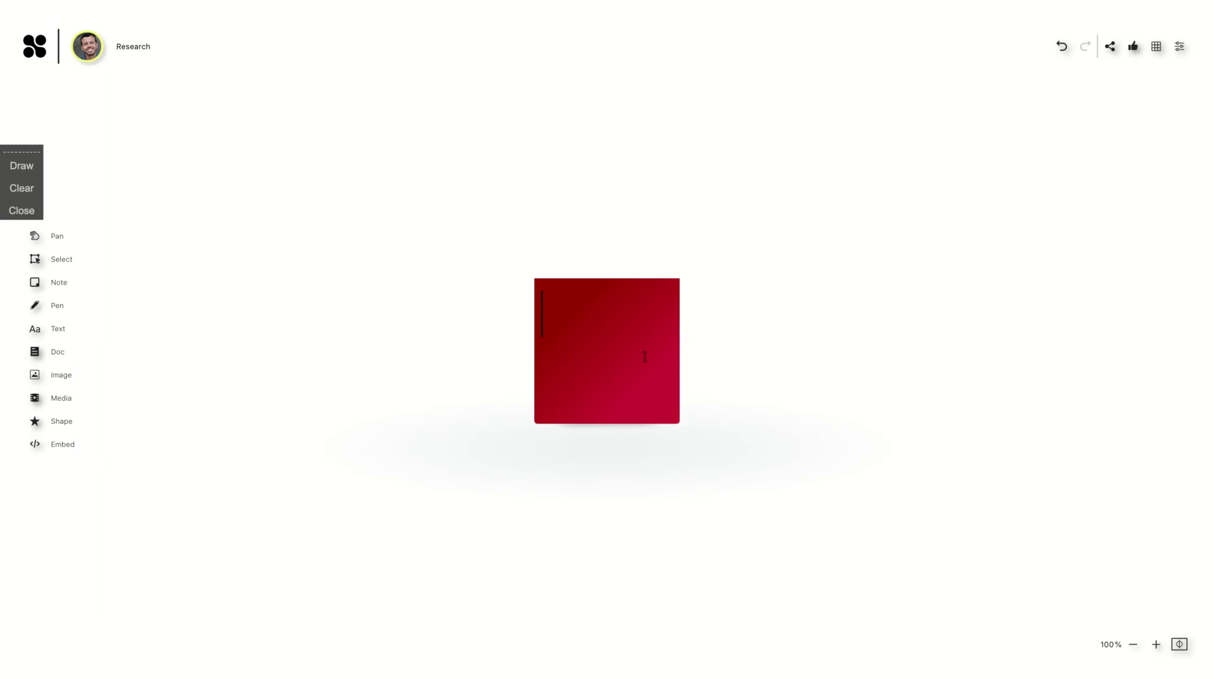
Type 'appsumo is awesome!' into the red note to complete its text
key("Escape")
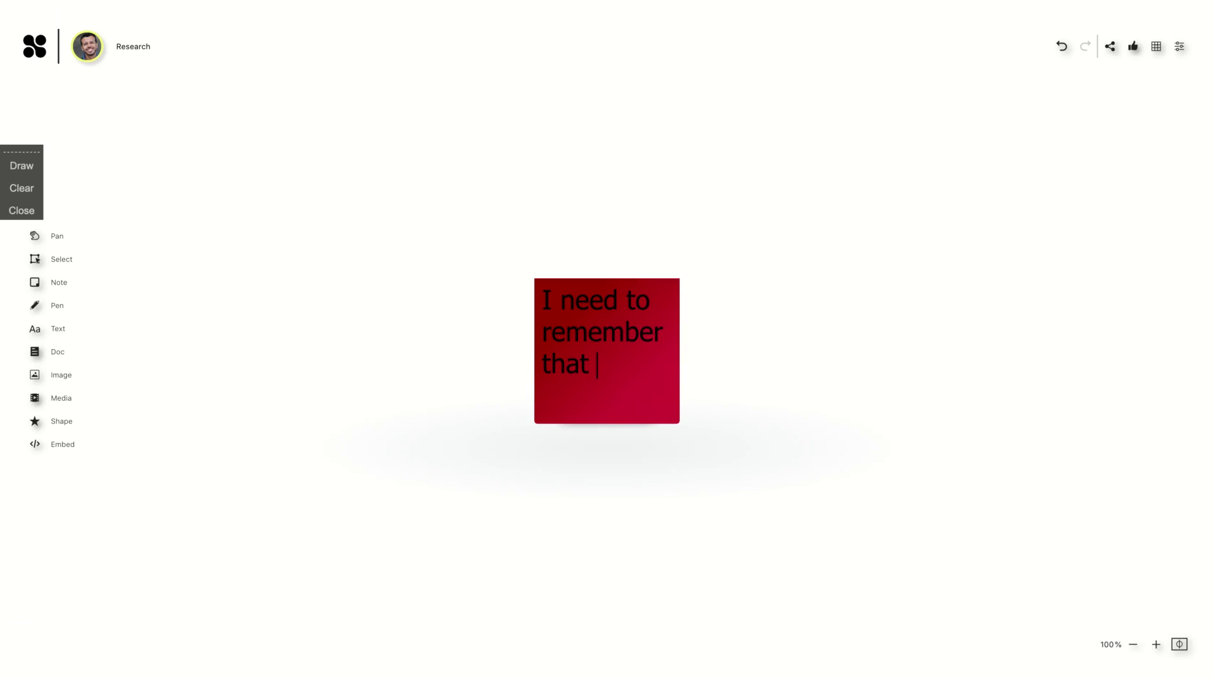
key("Escape")
type("appsumo is awesome!")
key("Escape")
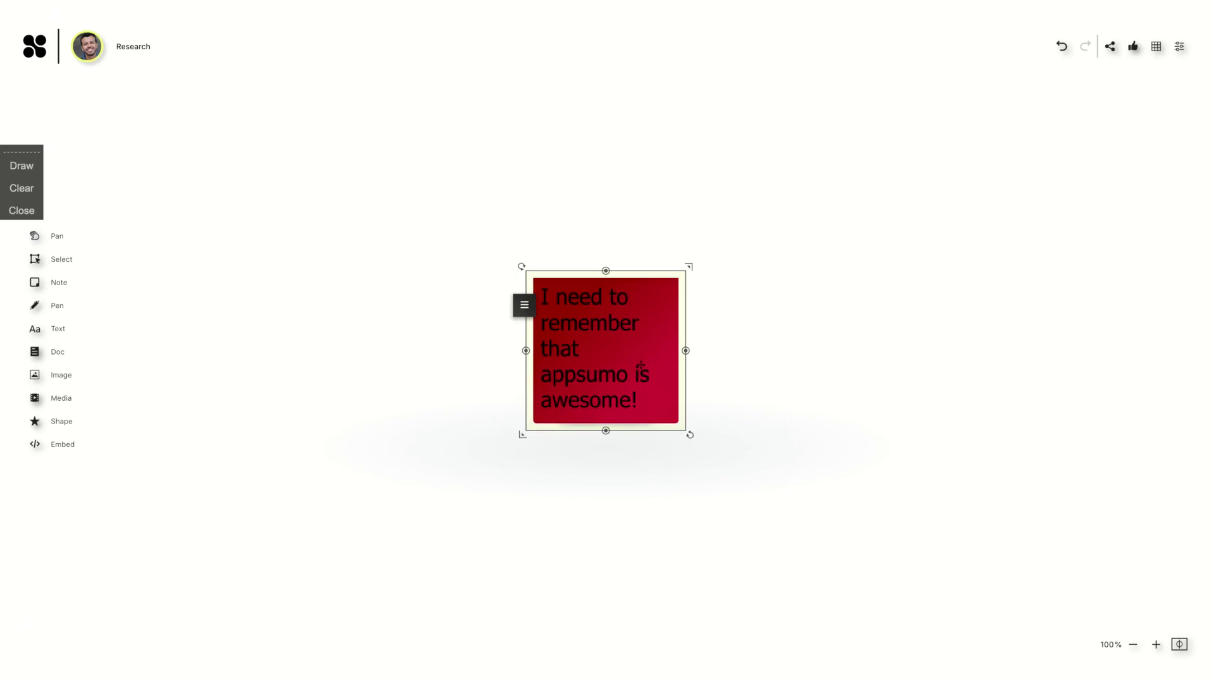
Recolour the note yellow and return to the selection tool
left_click(524, 308)
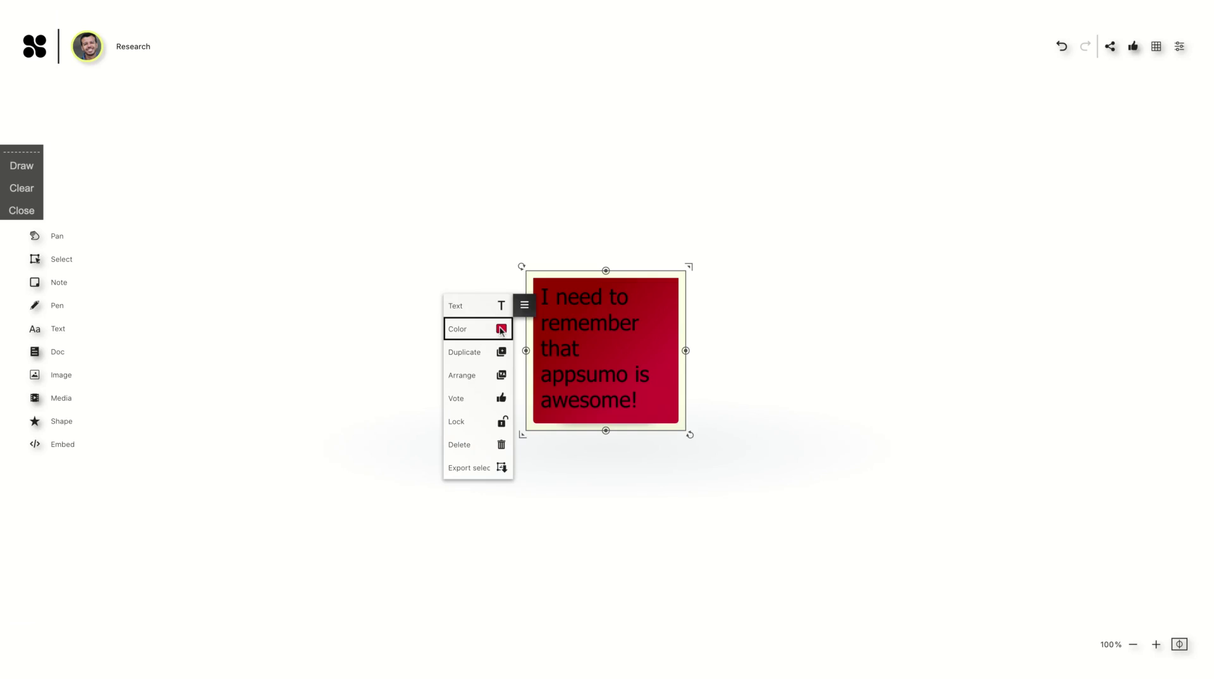
left_click(501, 329)
left_click(430, 351)
left_click(266, 491)
left_click(657, 341)
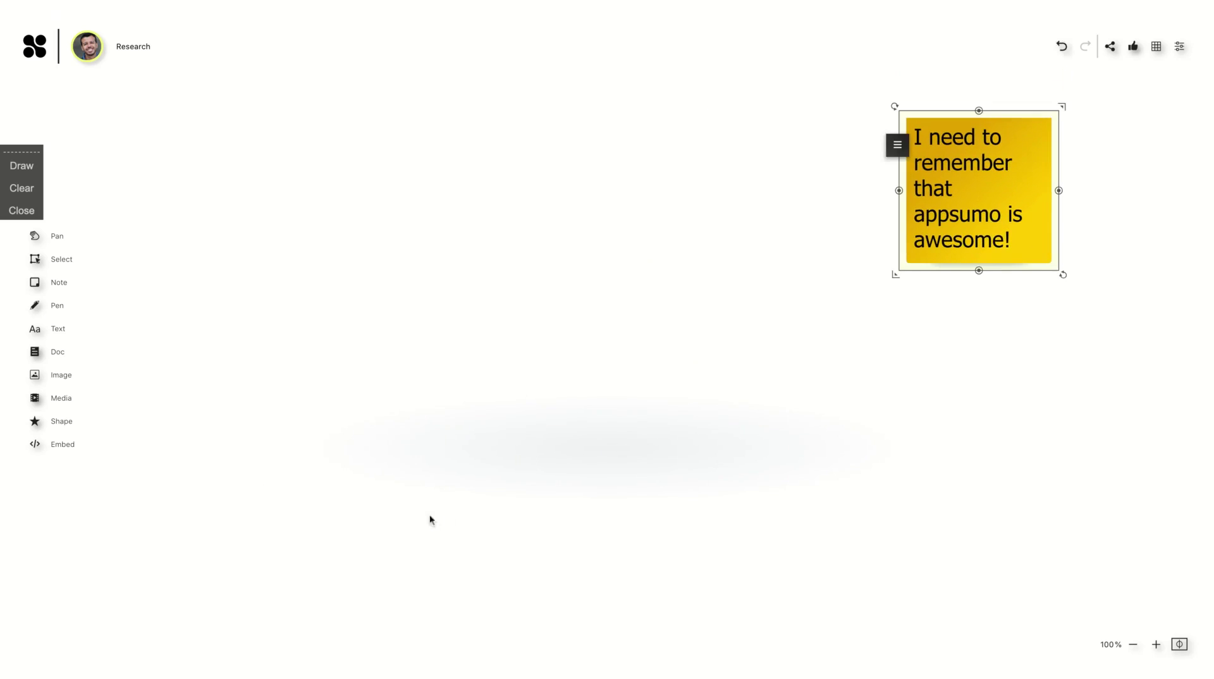
left_click(524, 457)
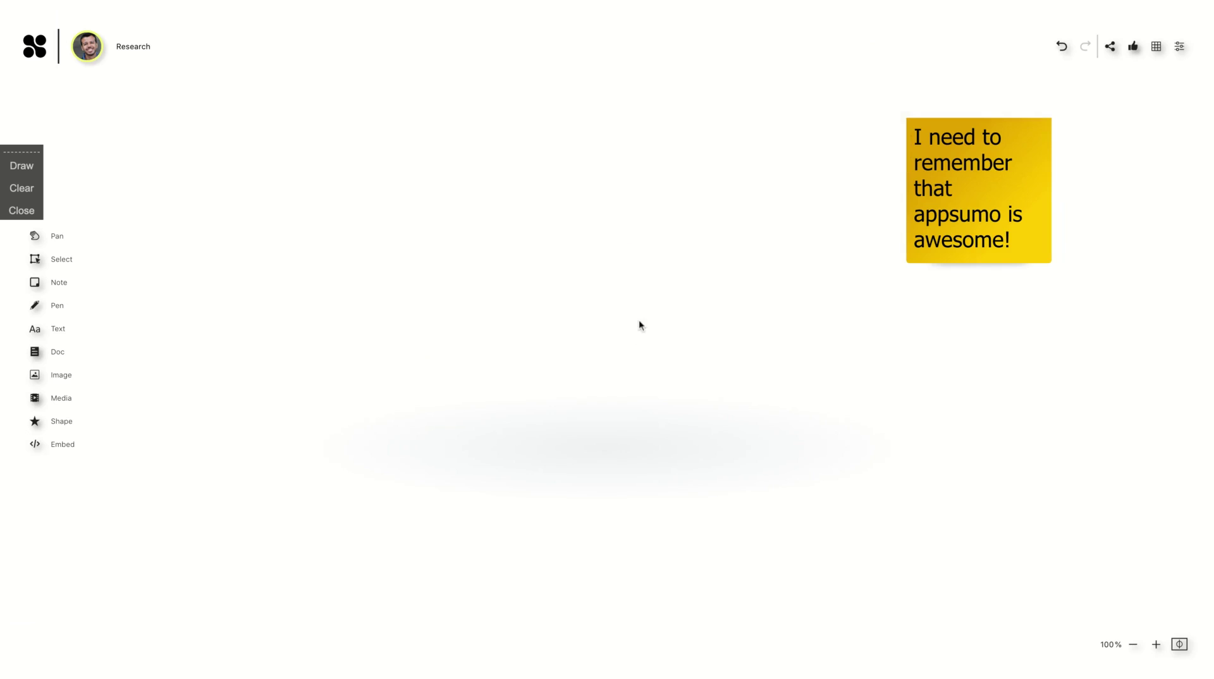
left_click(58, 275)
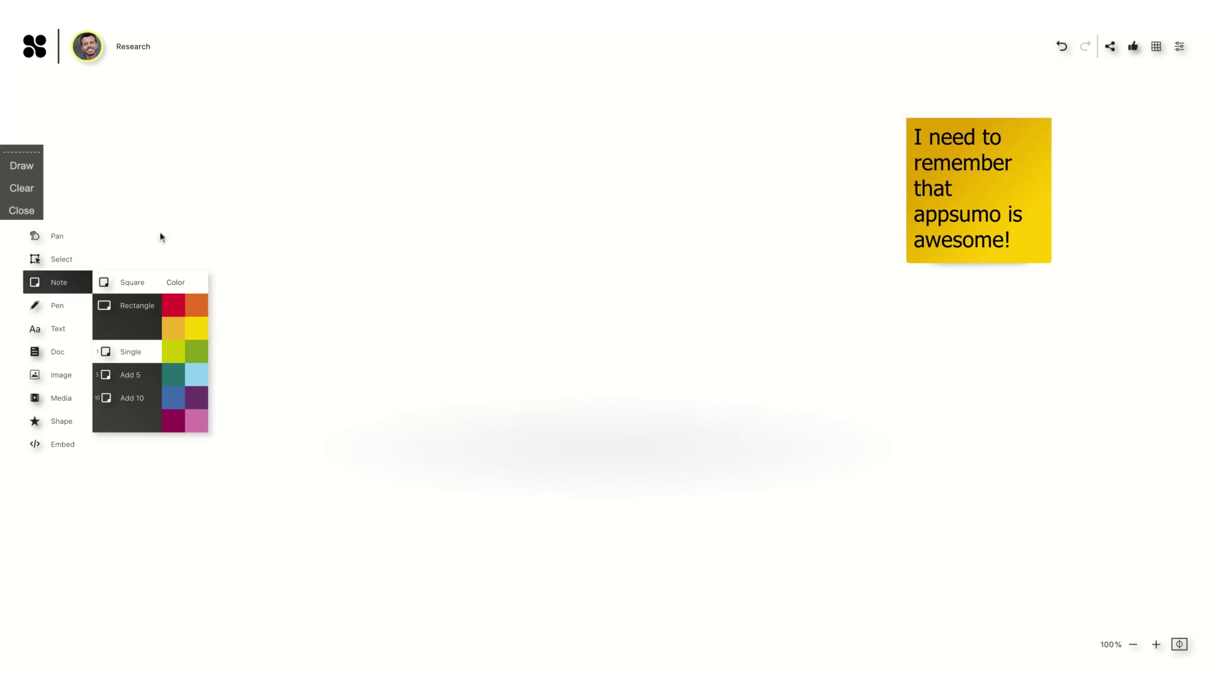
left_click(62, 266)
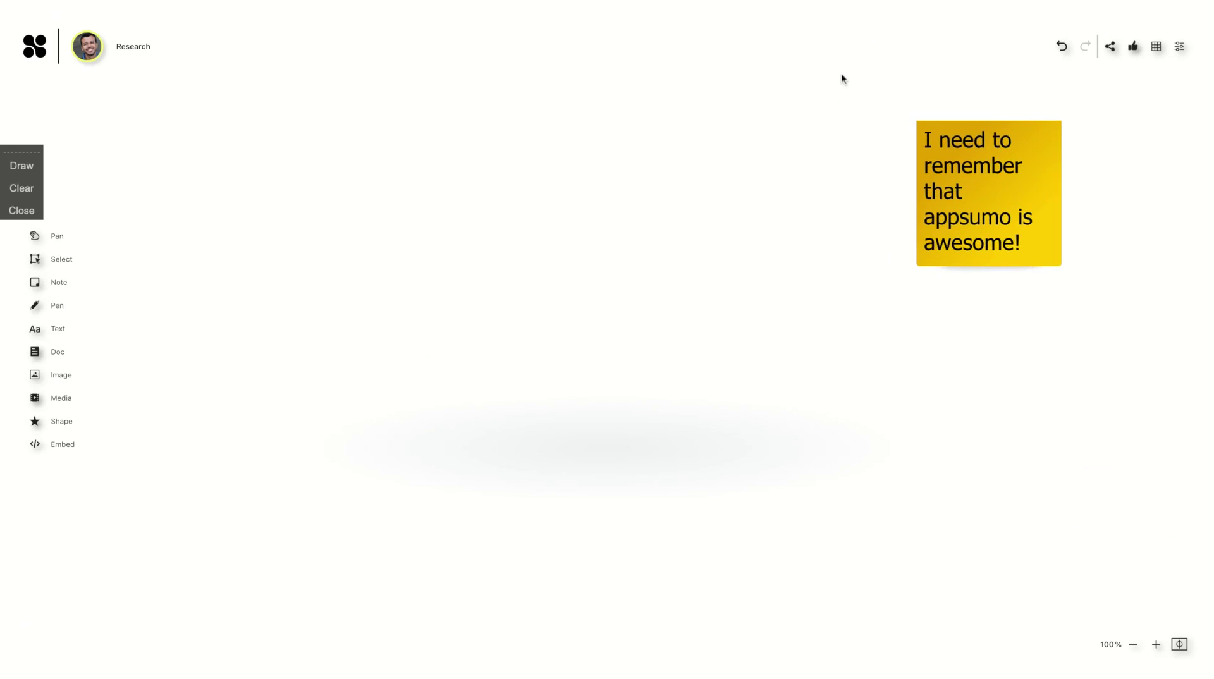
Paint large yellow zigzag scribbles mid-board with the broad brush
left_click(56, 306)
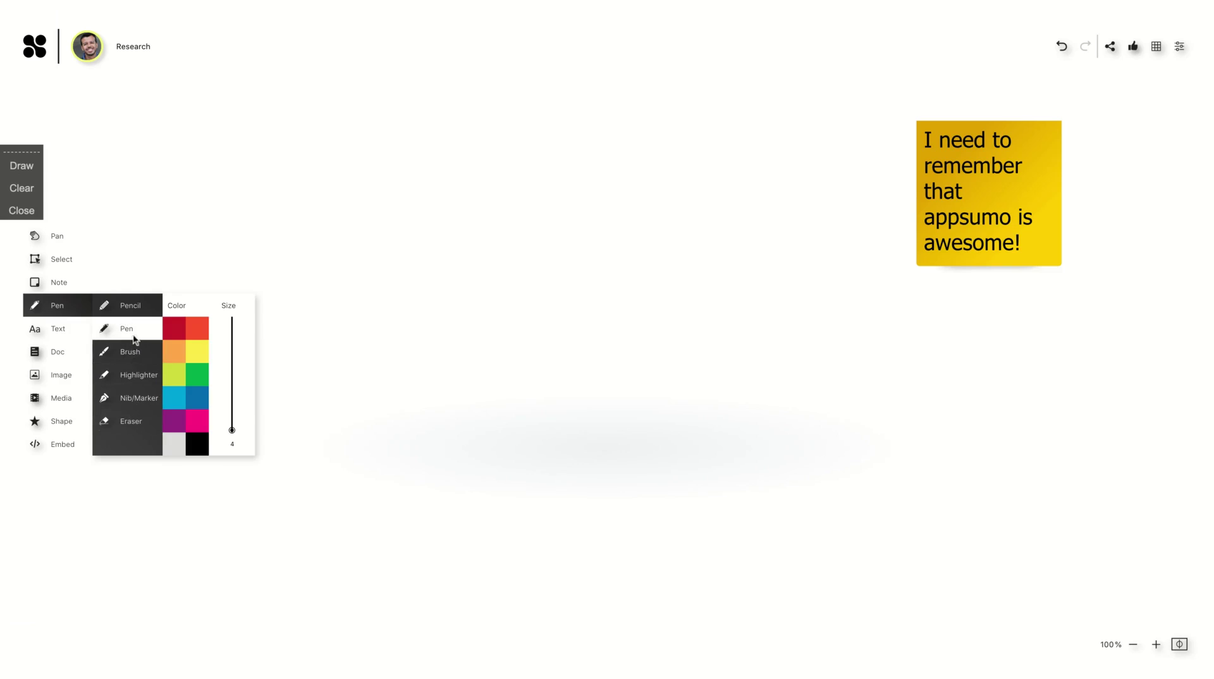
left_click(136, 352)
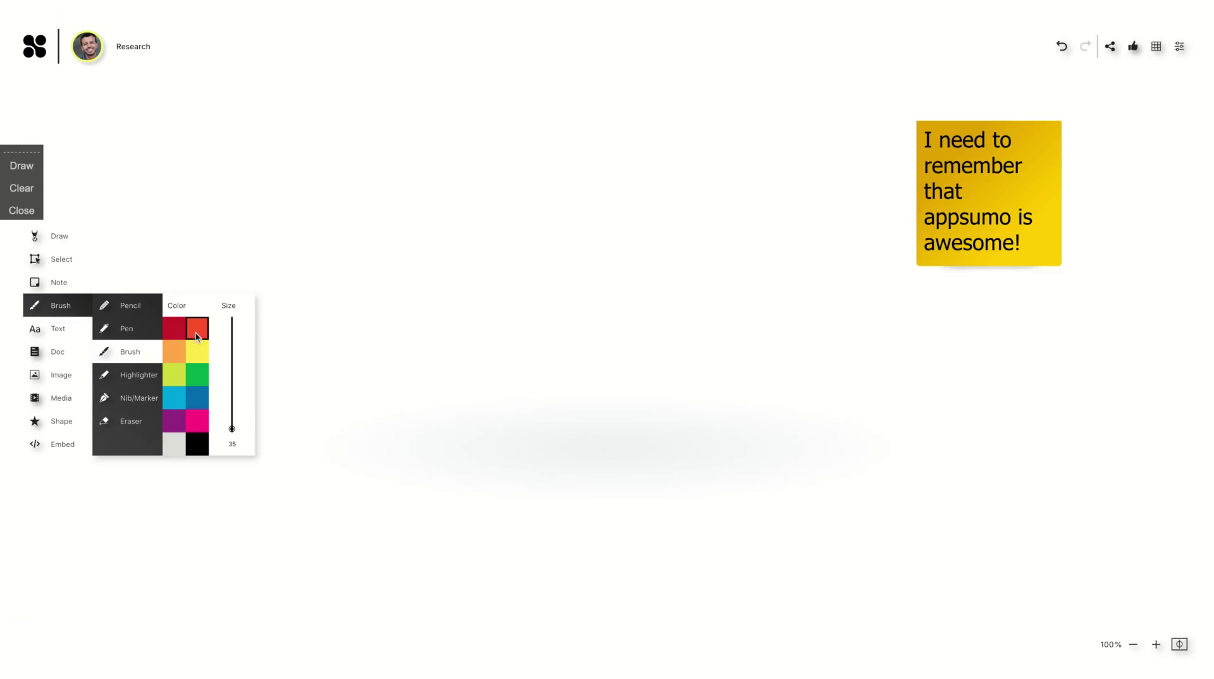
left_click(197, 352)
left_click_drag(538, 412, 656, 435)
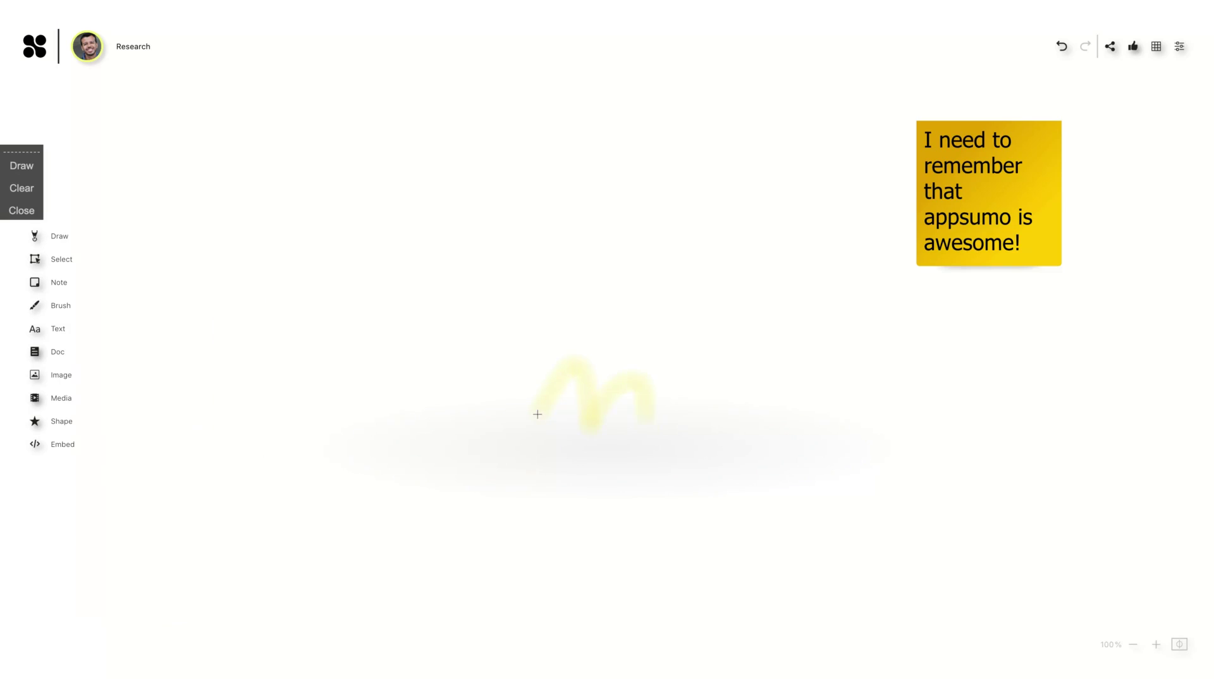
left_click_drag(538, 414, 631, 142)
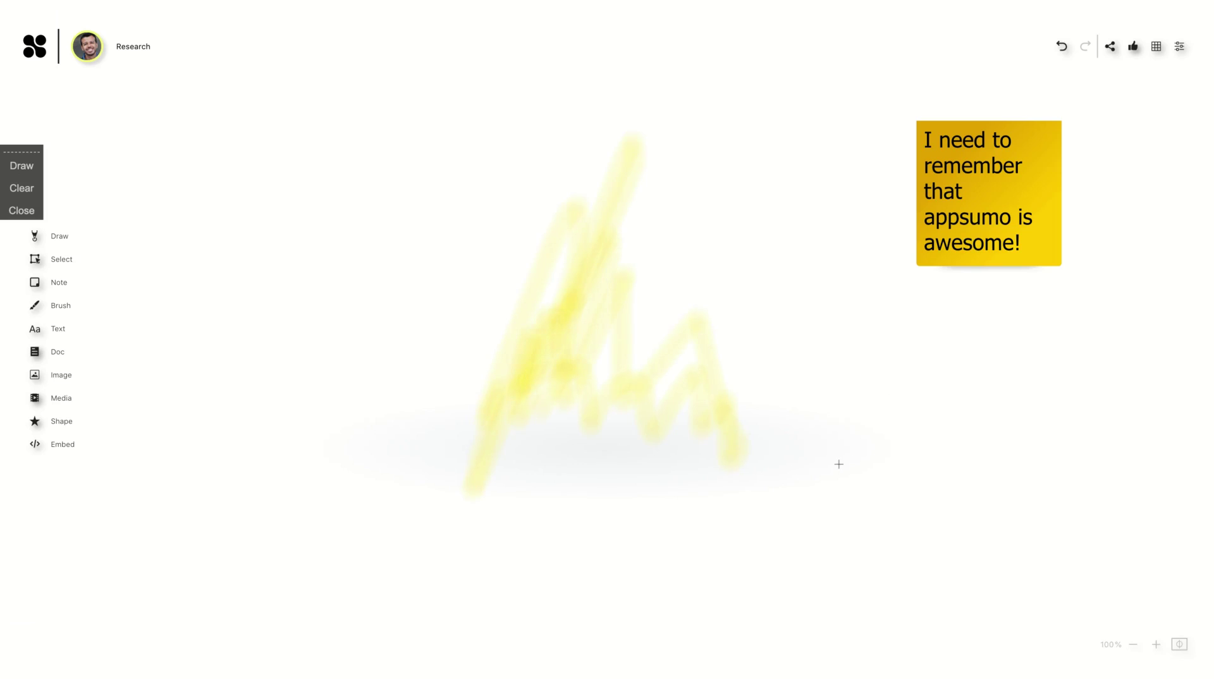
left_click_drag(837, 462, 839, 464)
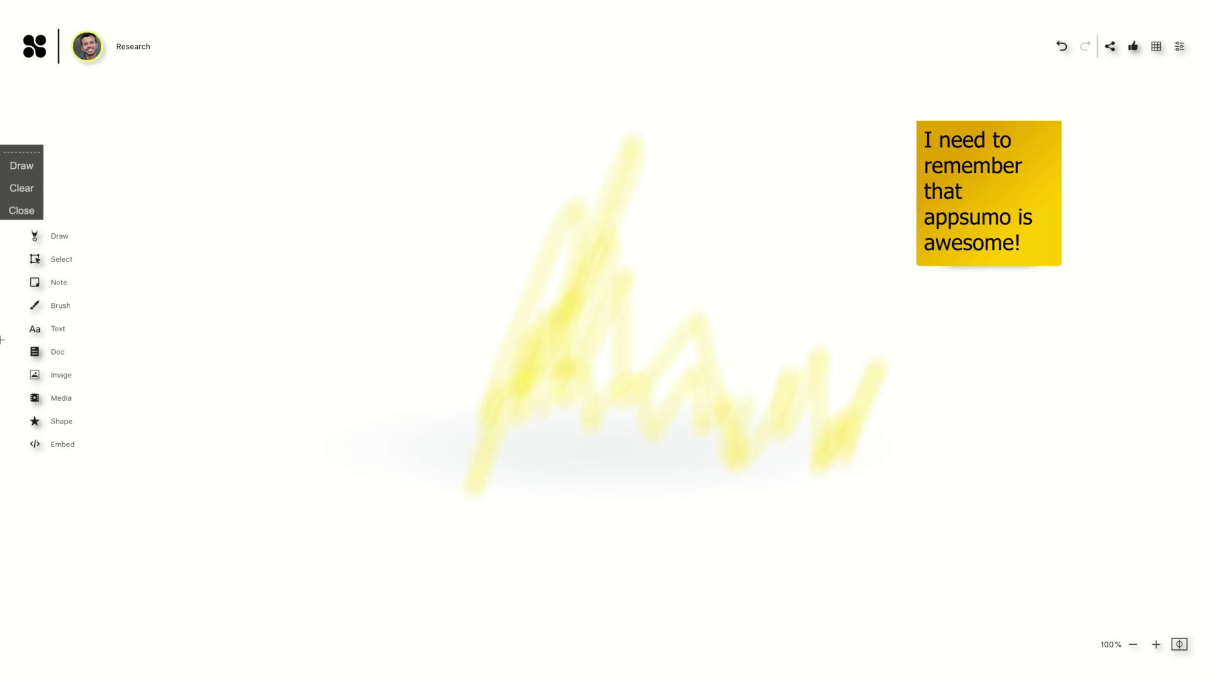
With a thin cyan pen, draw a mountain outline and a baseline over the scribble
left_click(72, 306)
left_click(123, 335)
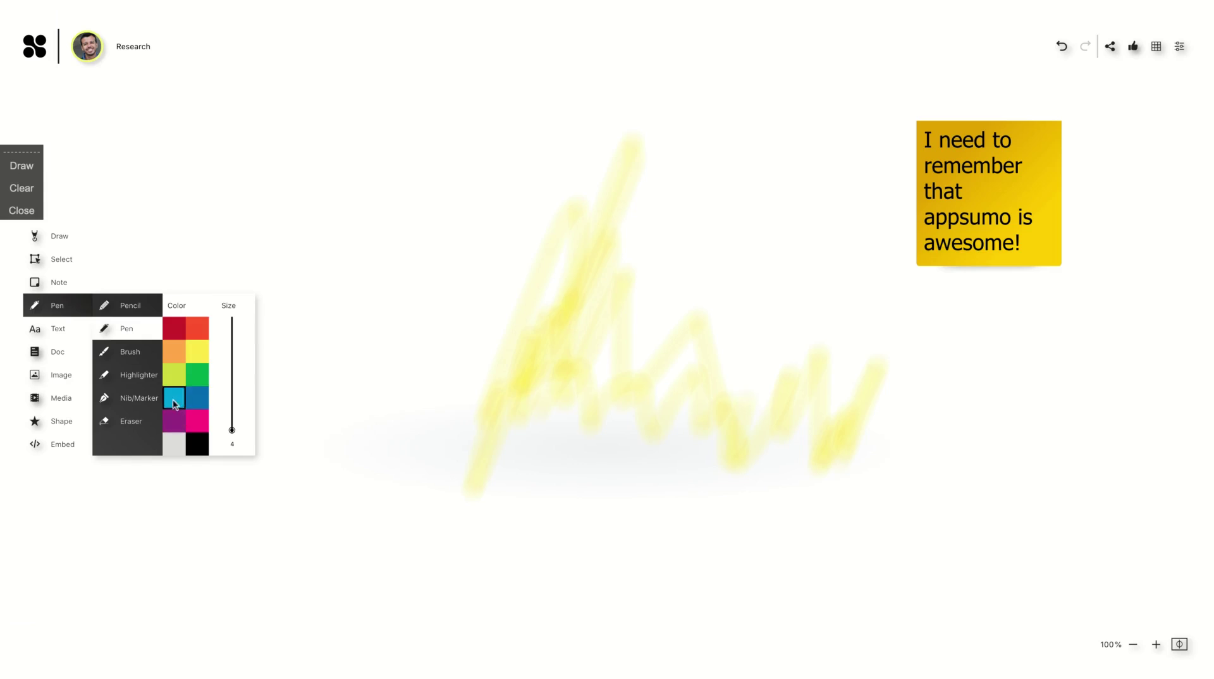
left_click(174, 398)
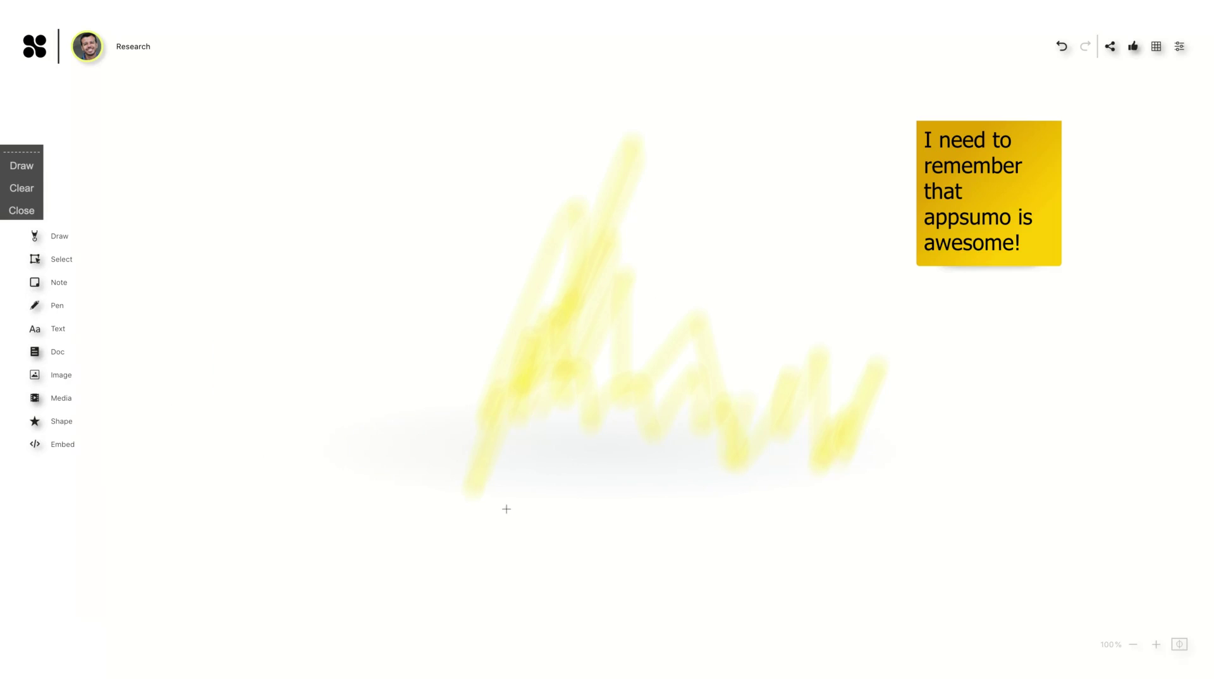
mouse_move(506, 505)
left_mouse_down()
mouse_move(564, 333)
mouse_move(605, 385)
mouse_move(680, 433)
mouse_move(798, 405)
left_mouse_up()
mouse_move(461, 503)
left_mouse_down()
mouse_move(1002, 474)
mouse_move(1067, 486)
mouse_move(1046, 484)
mouse_move(704, 177)
mouse_move(542, 300)
mouse_move(476, 510)
left_mouse_up()
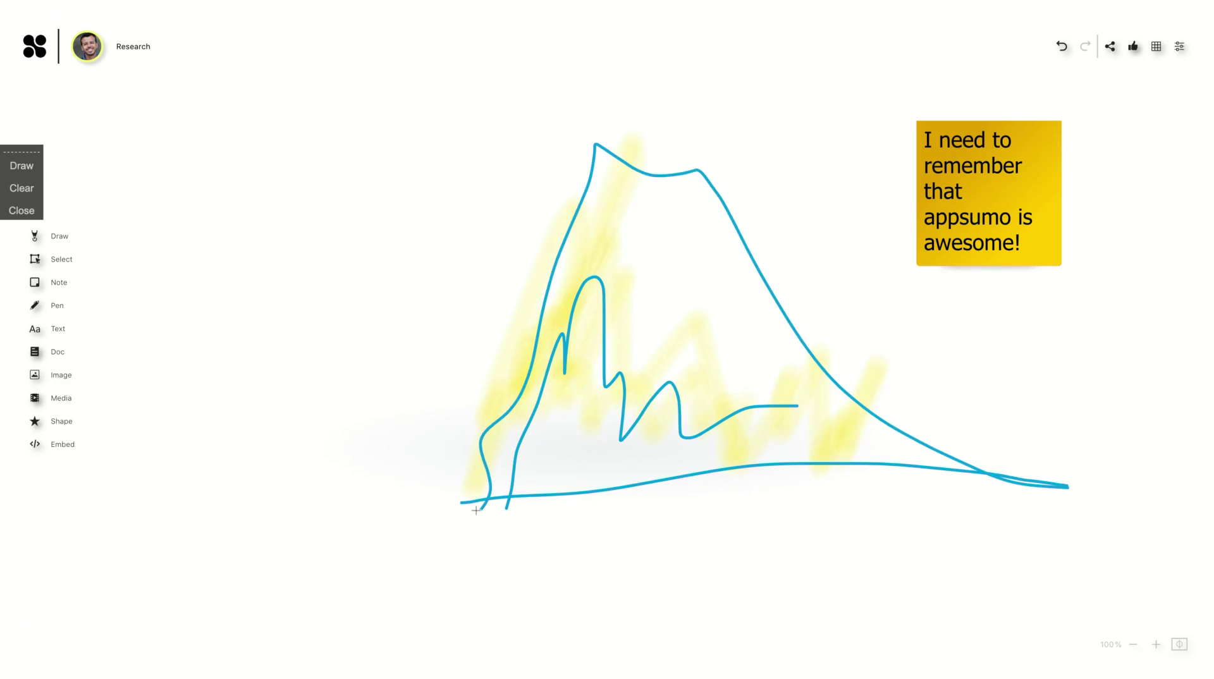
Enable selecting locked objects and switch the selection mode to Area
left_click(51, 263)
left_click(130, 261)
scroll(415, 112, "up", 5)
scroll(415, 112, "down", 8)
left_click(63, 259)
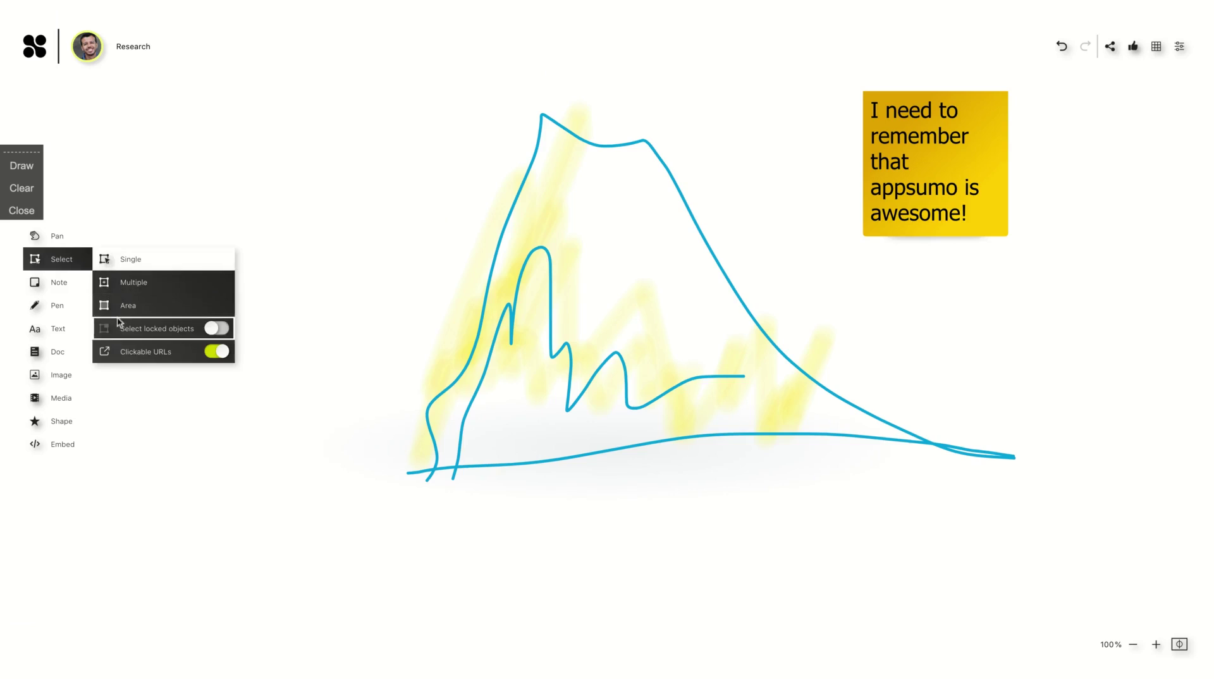
left_click(120, 323)
left_click(61, 259)
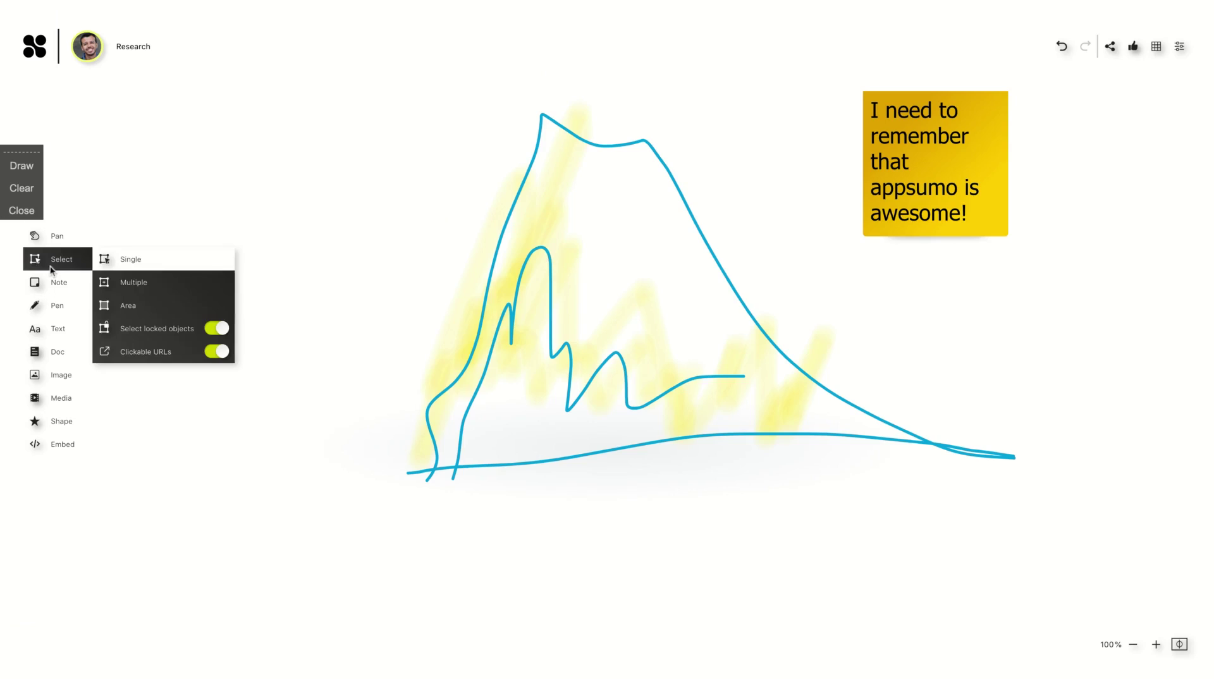
left_click(105, 307)
Area-select and delete the stray lower-left stroke, then select the whole drawing and note
left_click_drag(322, 83, 645, 501)
left_click(400, 501)
left_click(360, 616)
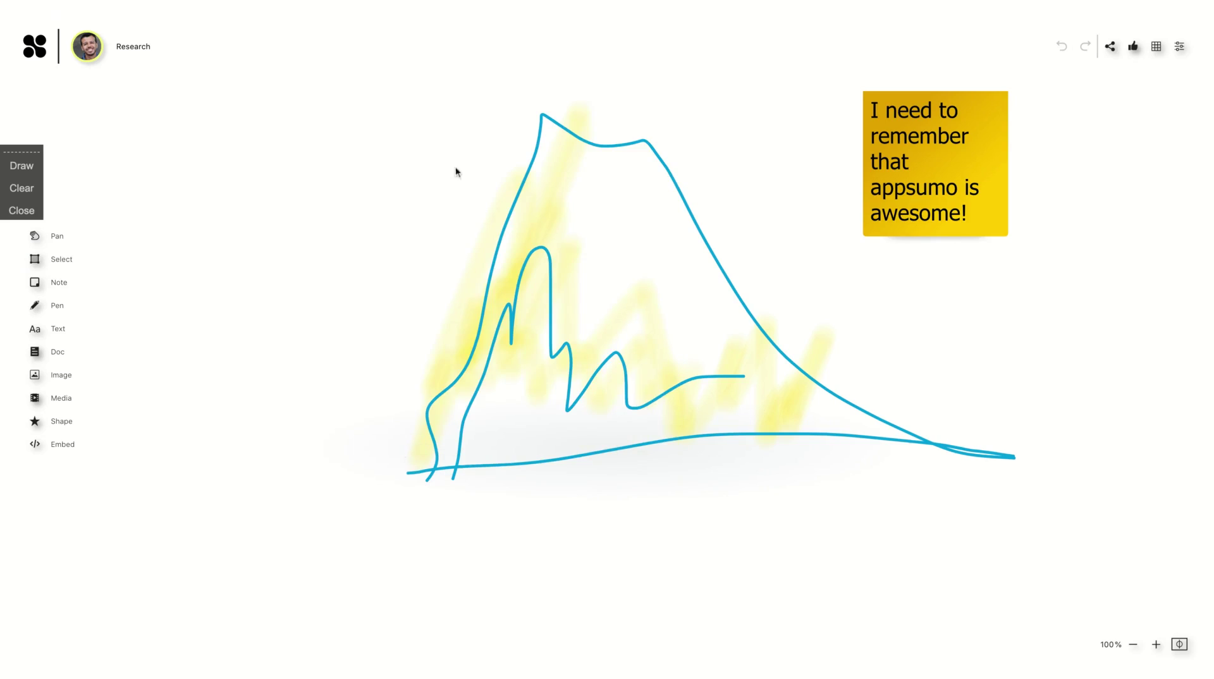
left_click_drag(274, 63, 1060, 628)
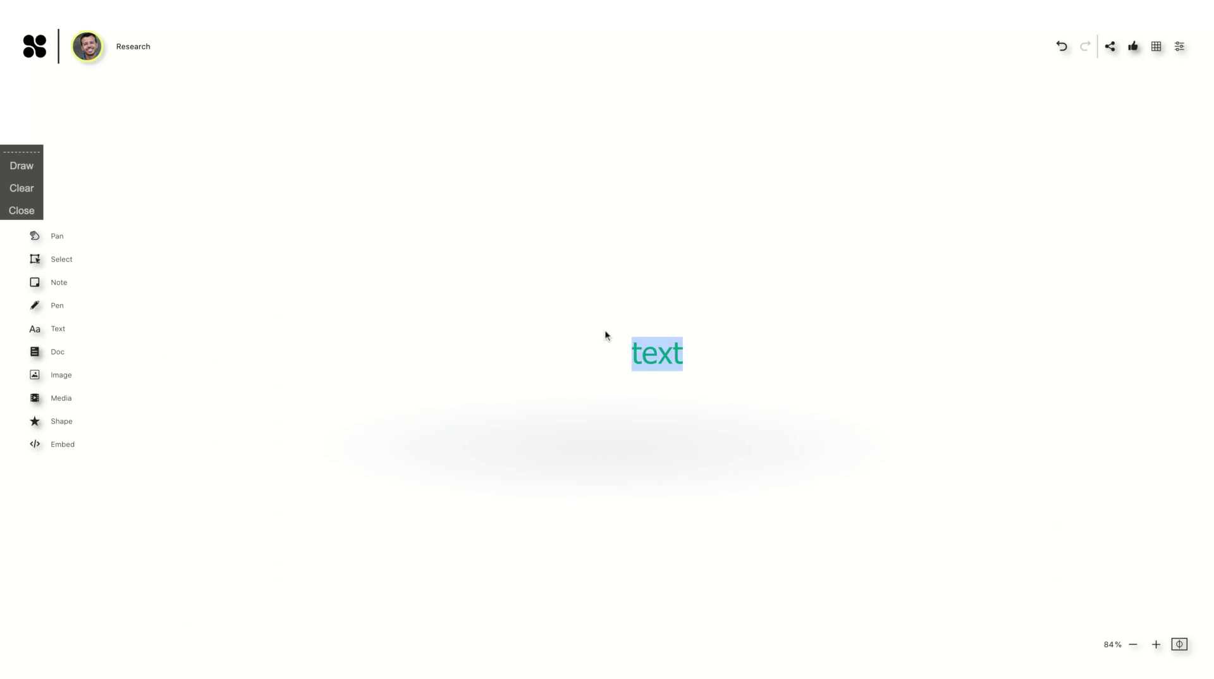
Add a green 'Green text' label and move it to the board's top right
type("Green text")
left_click(861, 565)
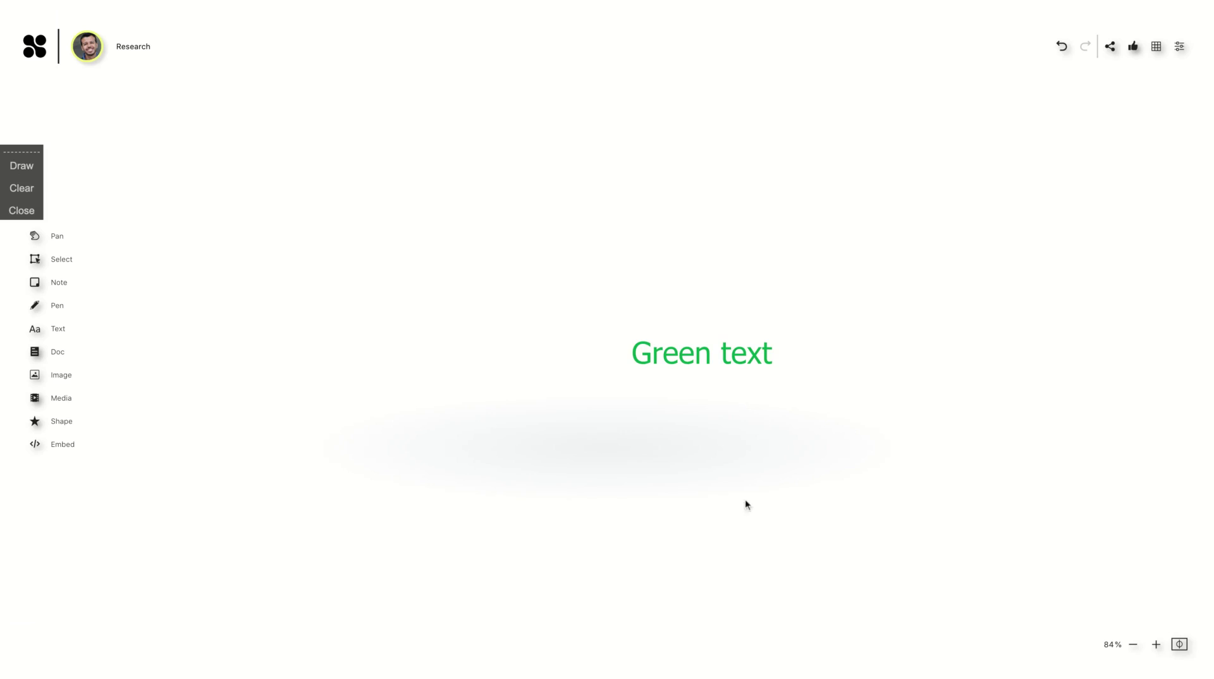
left_click(634, 375)
left_click(285, 277)
left_click(55, 353)
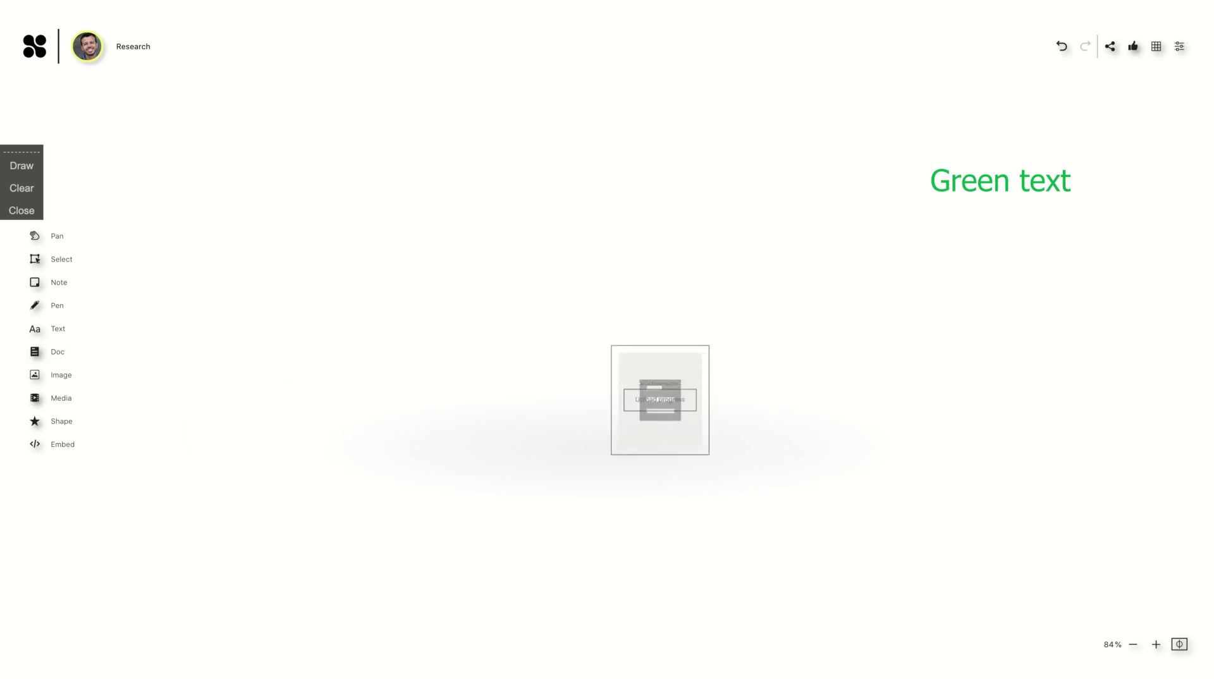
Upload the one-page resume document and place it on the board
left_click(63, 348)
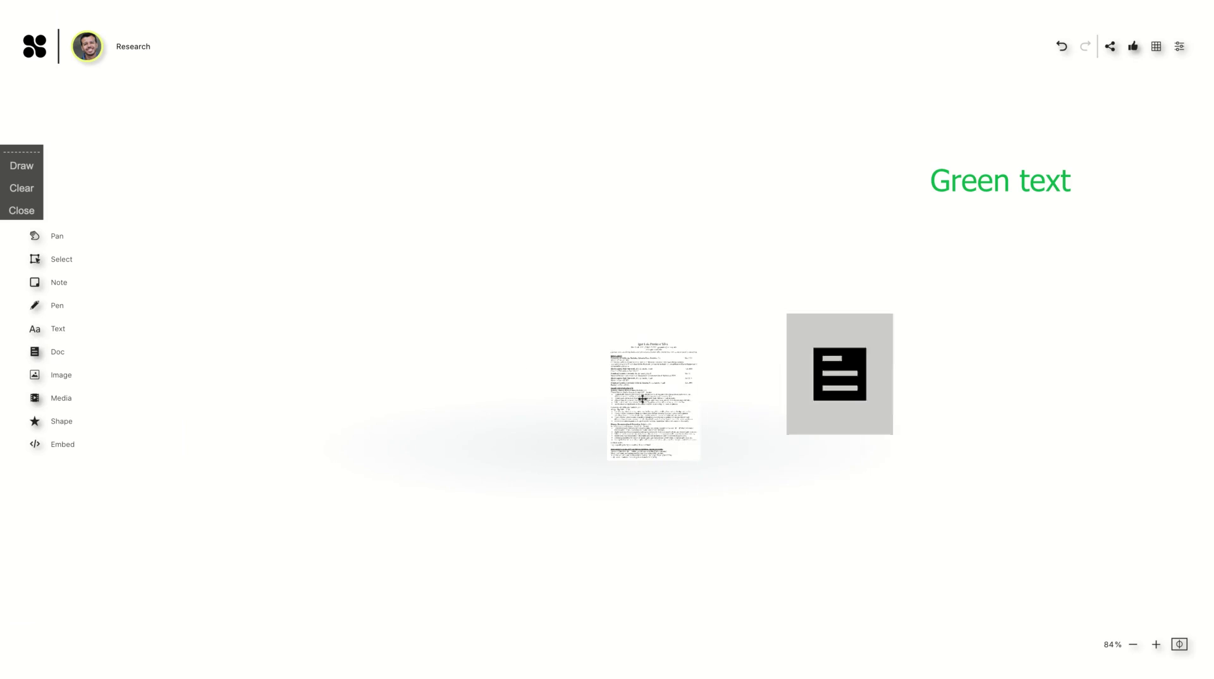
left_click(647, 395)
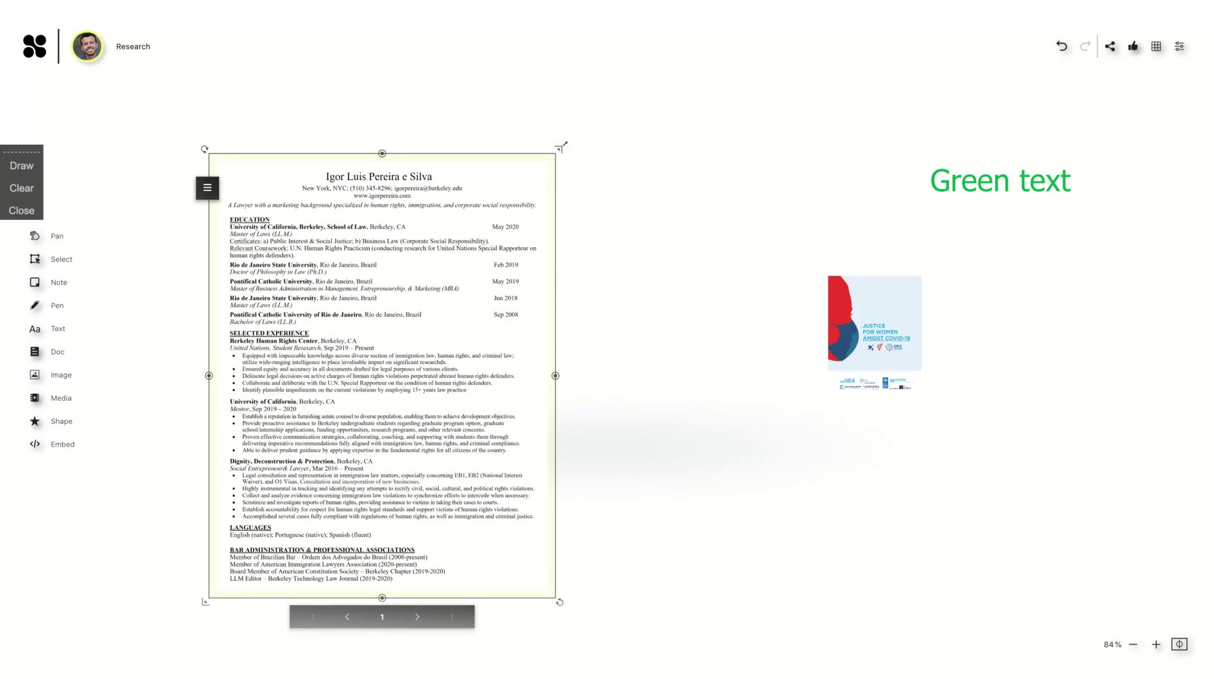
Enlarge and nudge the resume into place, then select the Justice for Women report
left_click(559, 149)
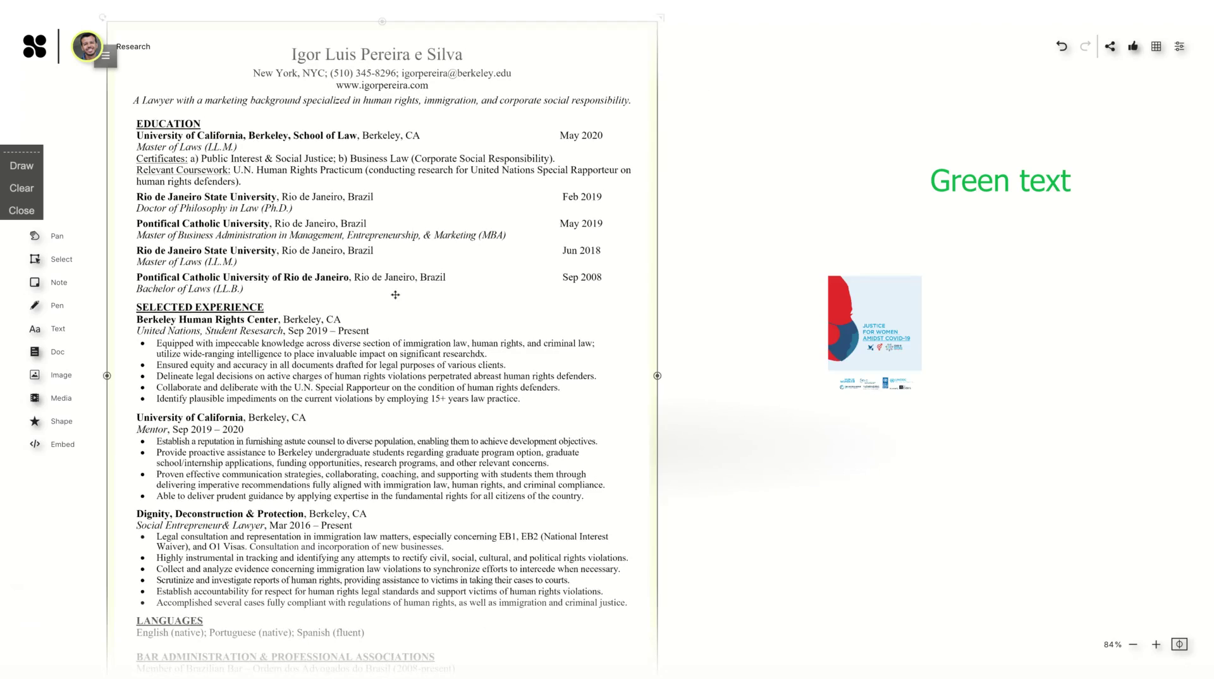
left_click_drag(344, 292, 335, 280)
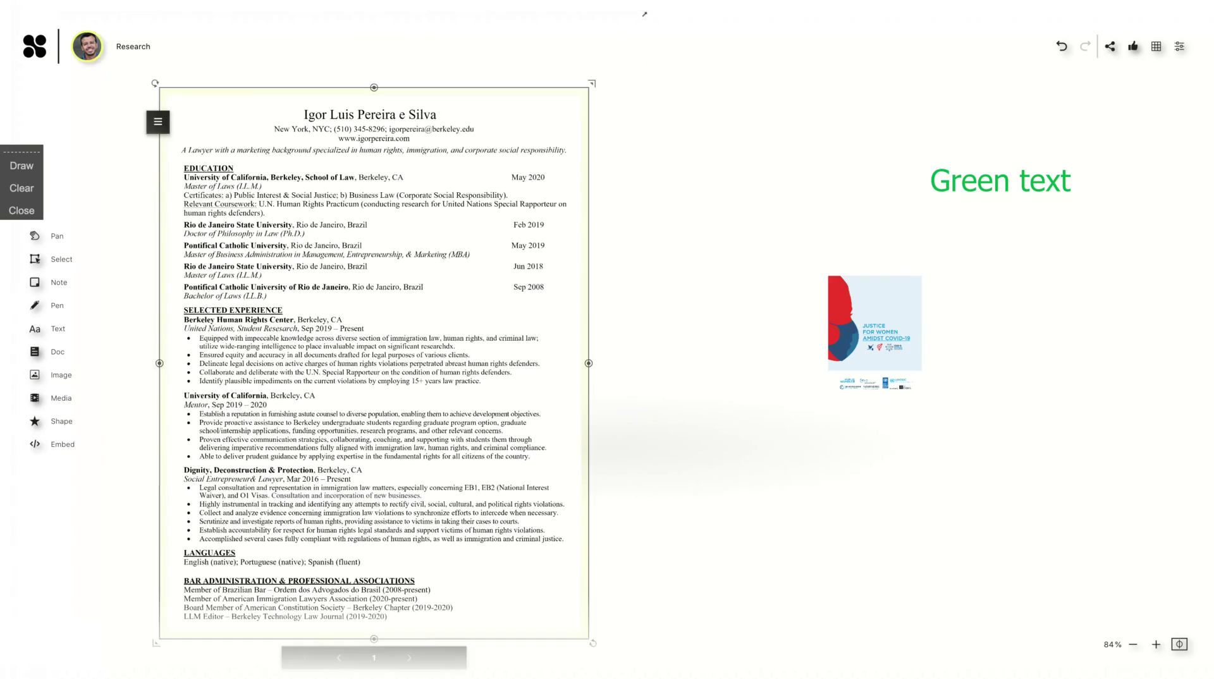
left_click_drag(393, 307, 405, 324)
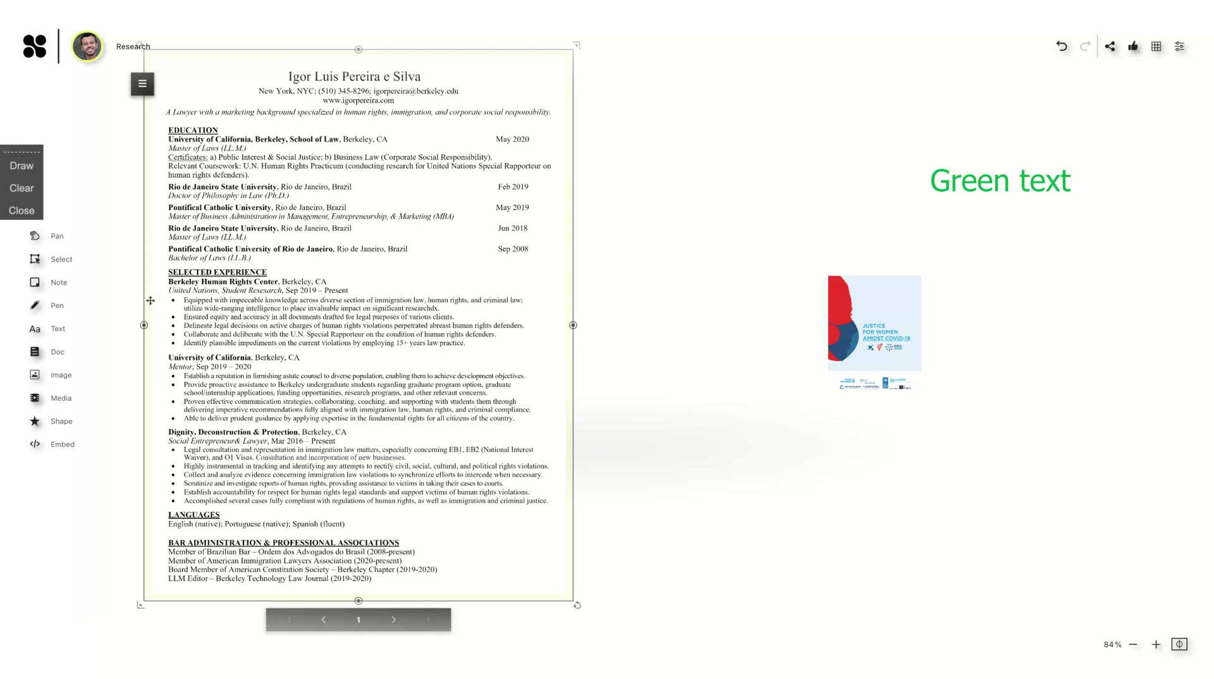
left_click(141, 86)
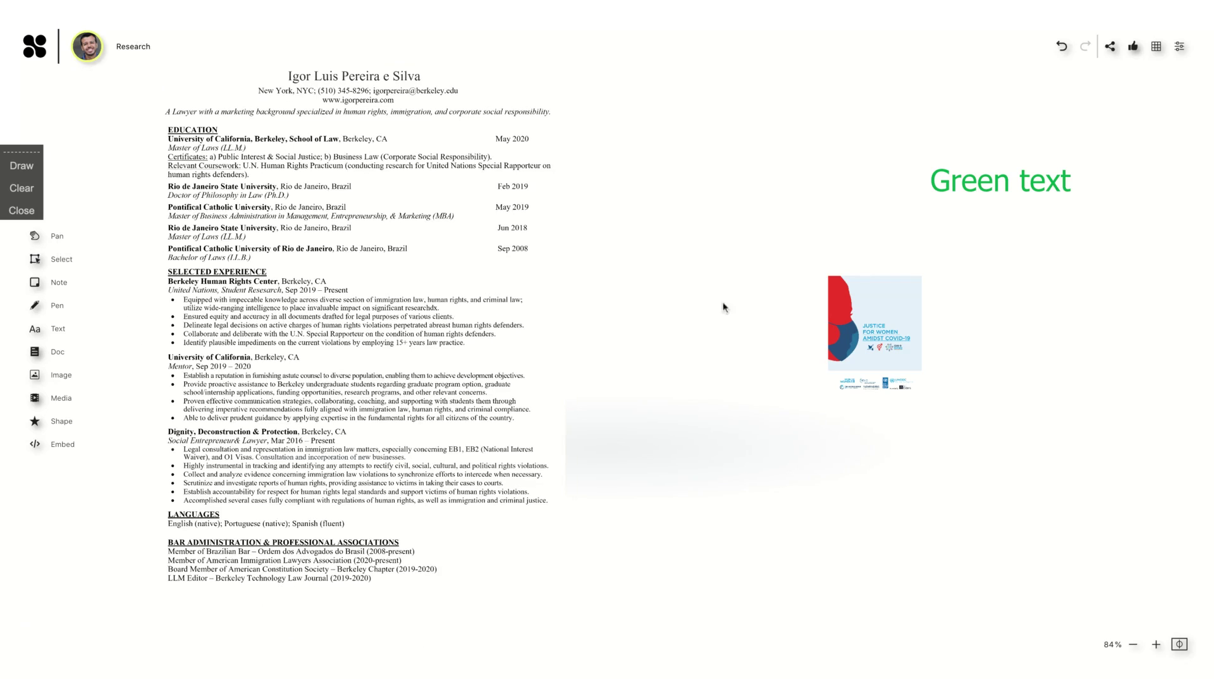
left_click(845, 300)
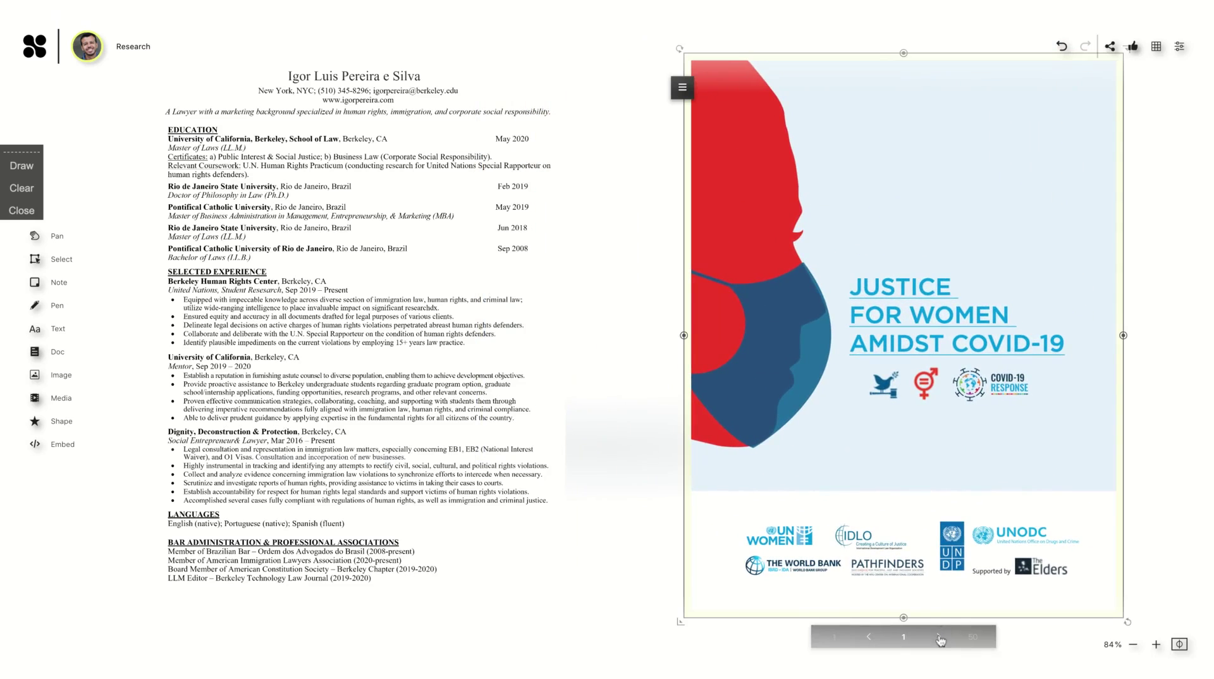
Page the COVID-19 report forward to the Box 2 'Exclusion from digital services' page
left_click(938, 635)
left_click(940, 637)
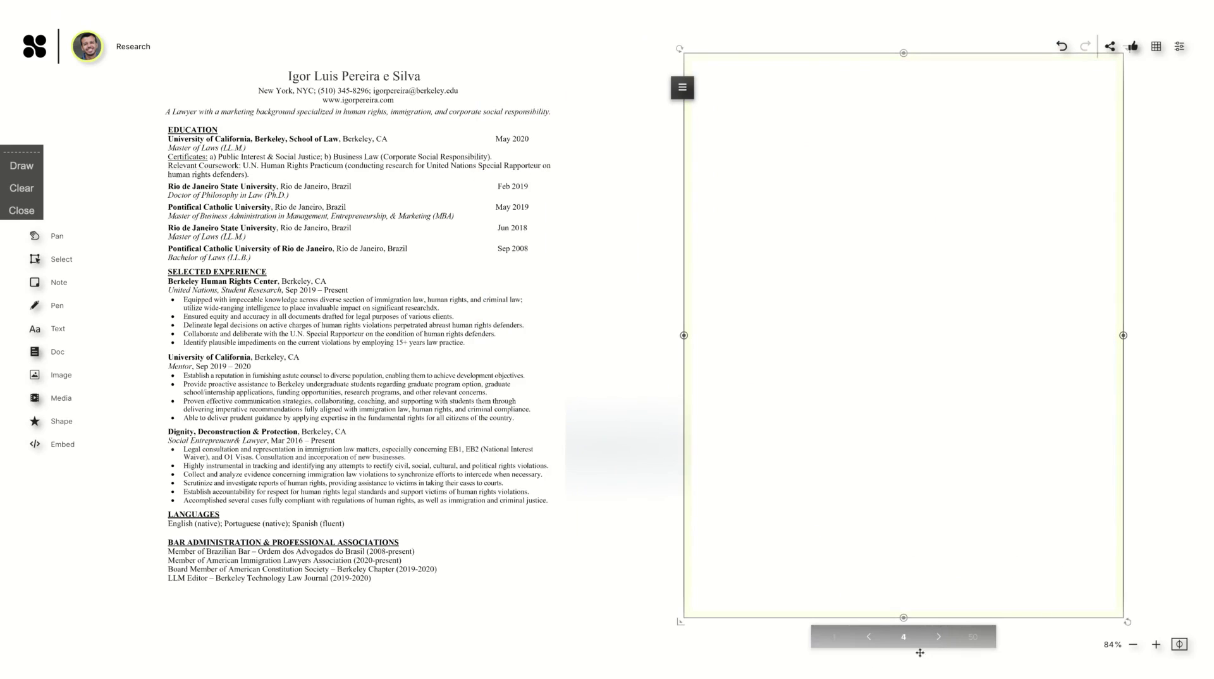
left_click(939, 638)
left_click(939, 638)
left_click(938, 638)
left_click(939, 638)
left_click(939, 638)
left_click(939, 638)
left_click(938, 638)
left_click(939, 638)
left_click(939, 638)
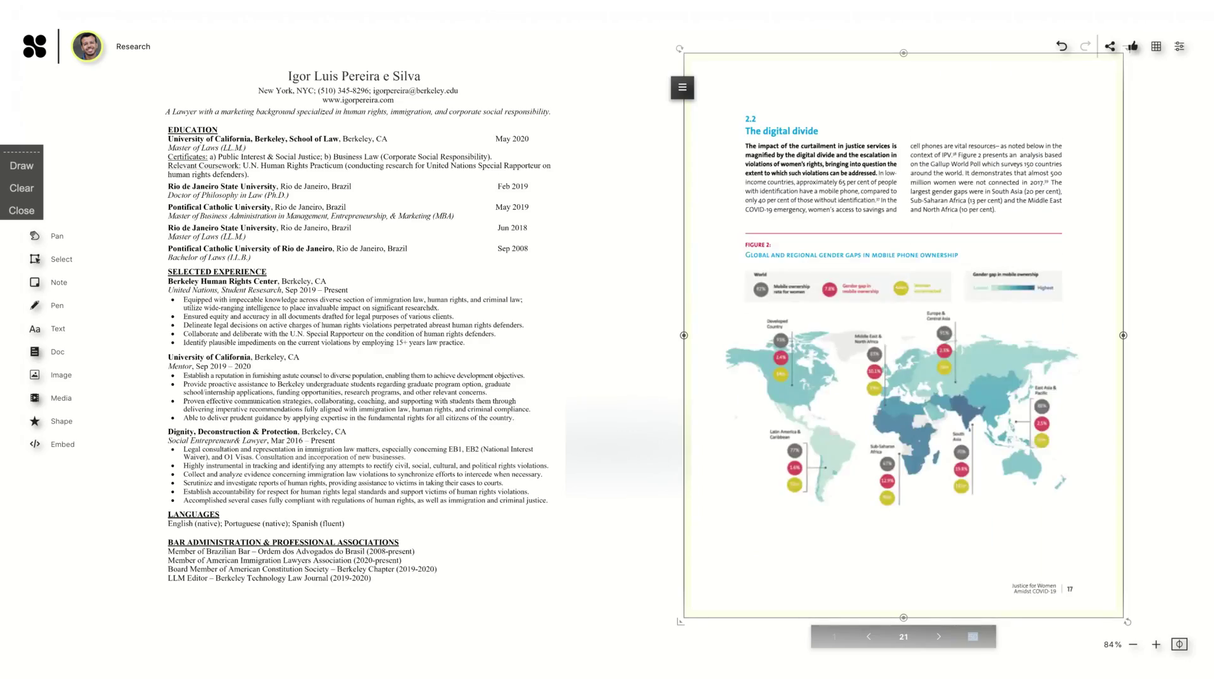
left_click(939, 638)
Zoom in to read Box 2 closely, then zoom the board back out
scroll(869, 393, "up", 3)
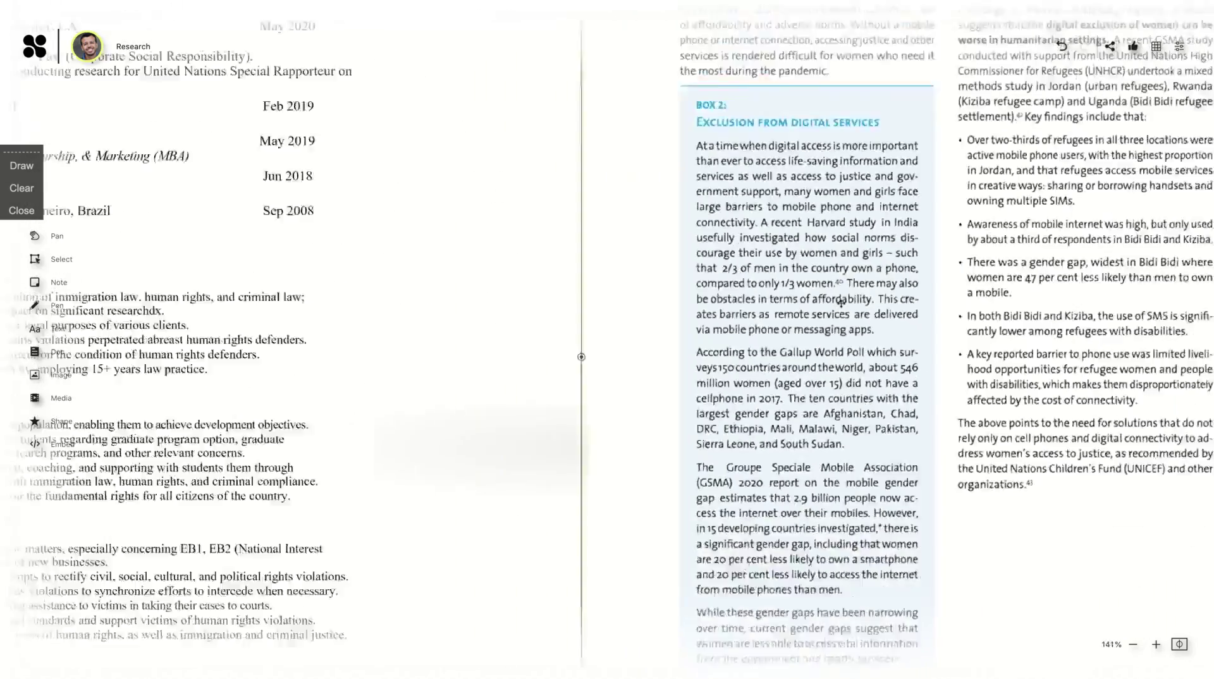
scroll(841, 304, "down", 5)
scroll(840, 303, "up", 5)
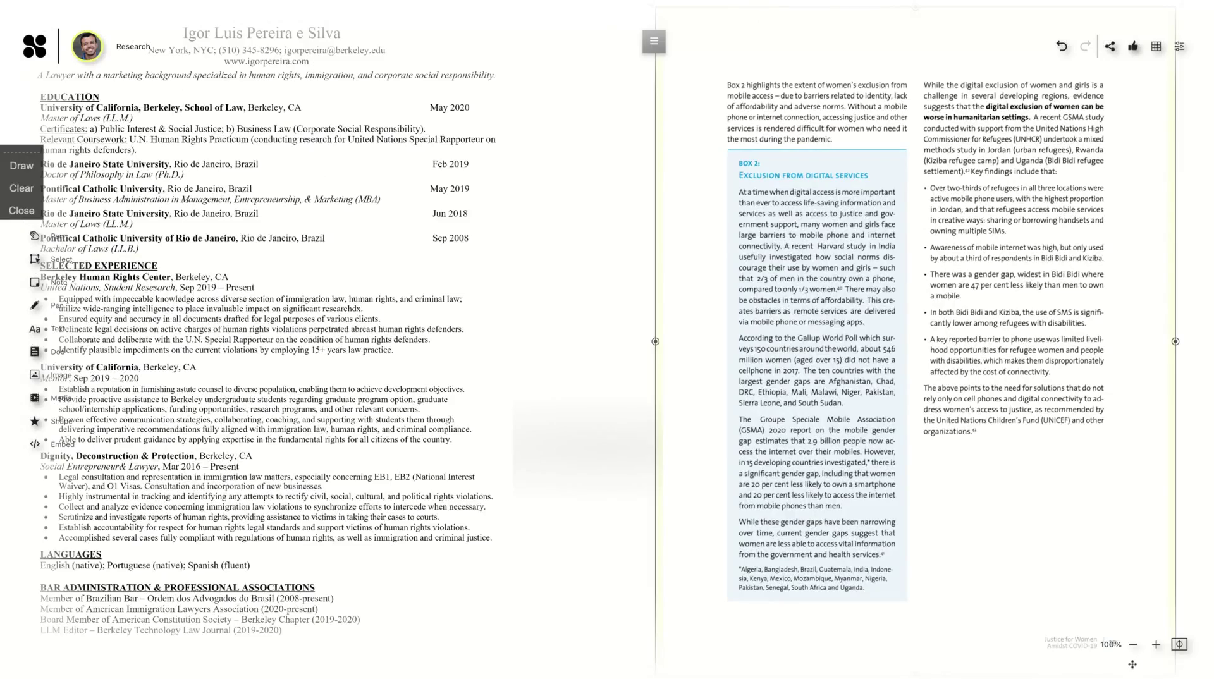
left_click(1134, 645)
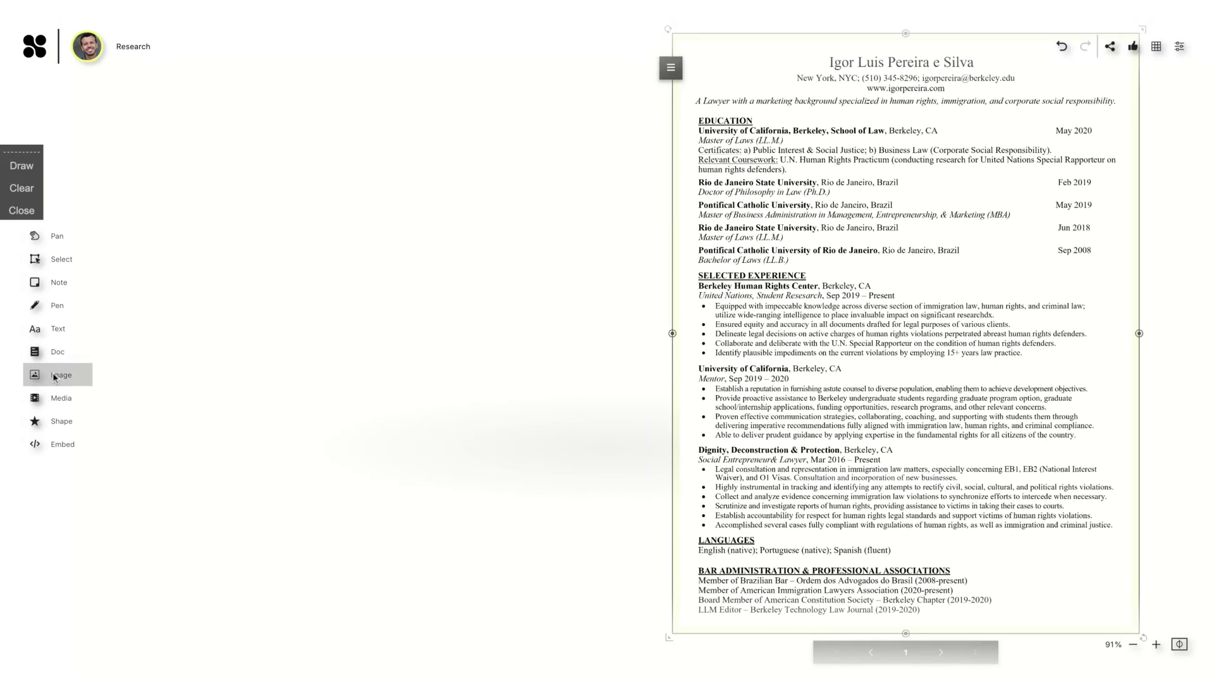
Insert the Decktopus promotional image and position it at the board's top-left
left_click(53, 377)
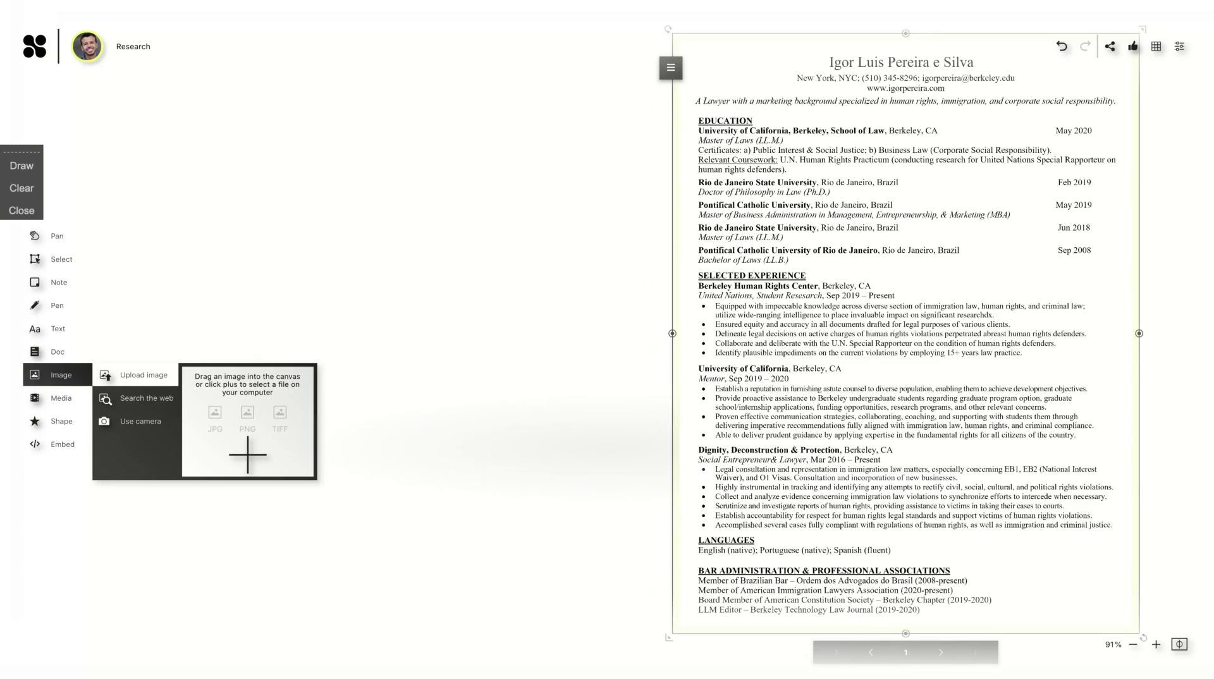
left_click(247, 454)
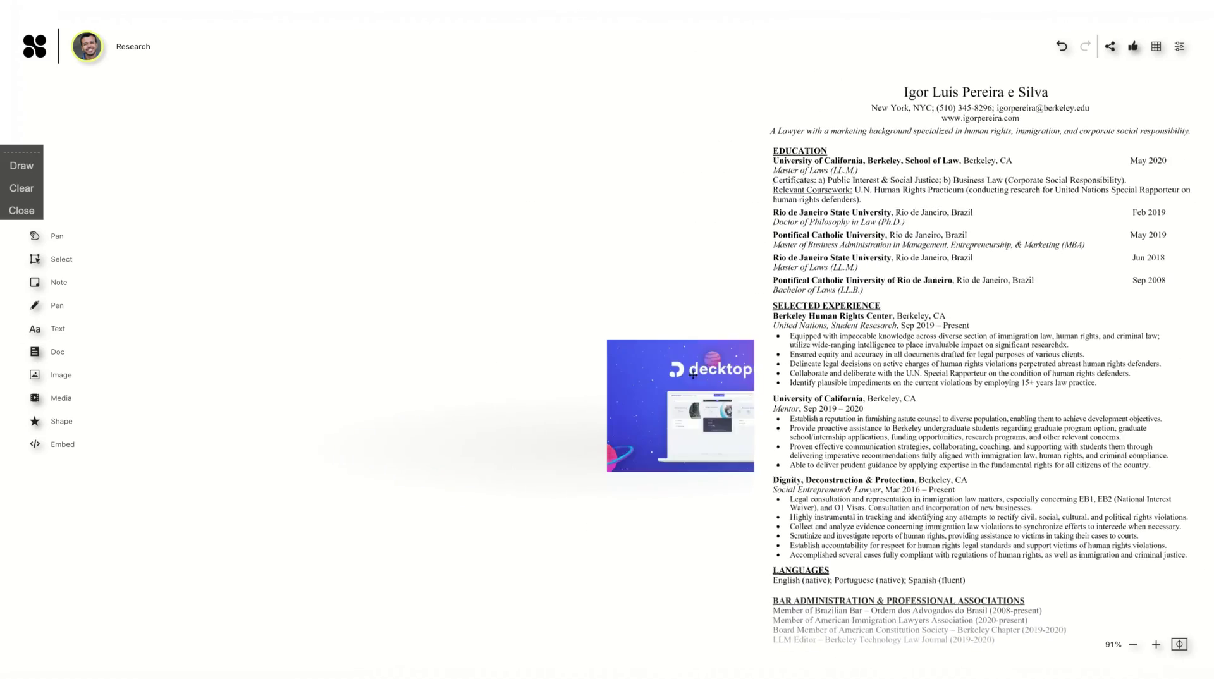
left_click_drag(763, 394, 297, 144)
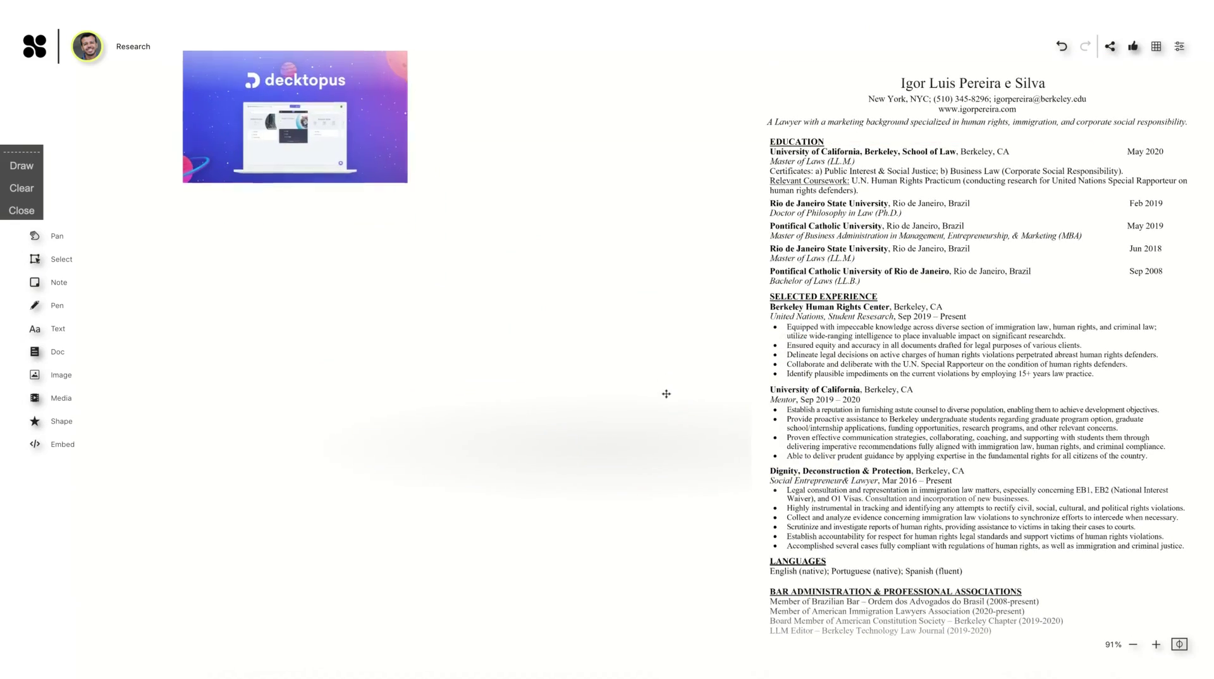
left_click_drag(319, 94, 338, 177)
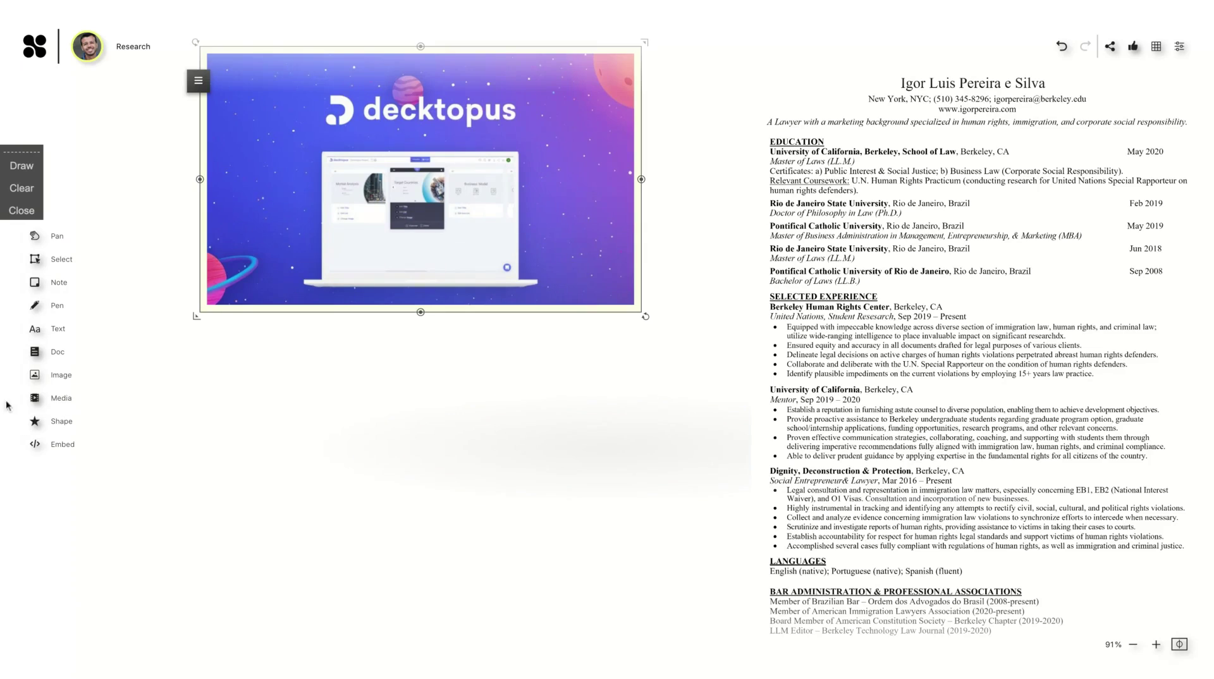
Search web images for 'billie eilish' and insert a photo onto the board
left_click(59, 377)
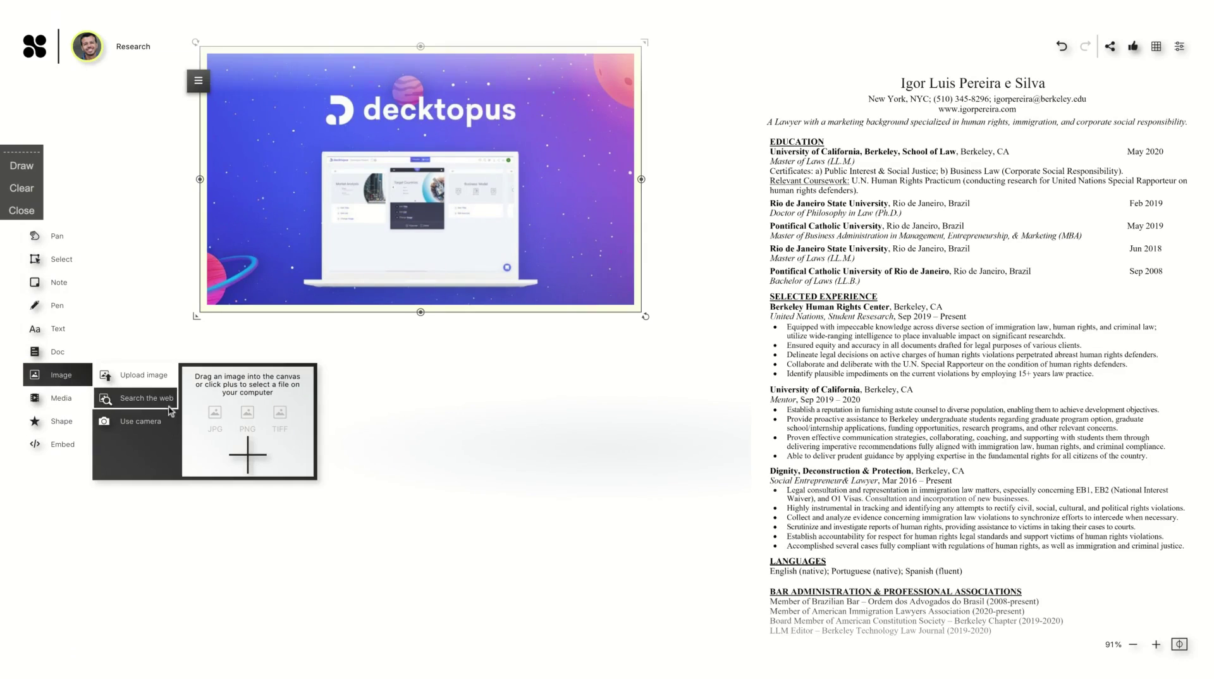
left_click(143, 407)
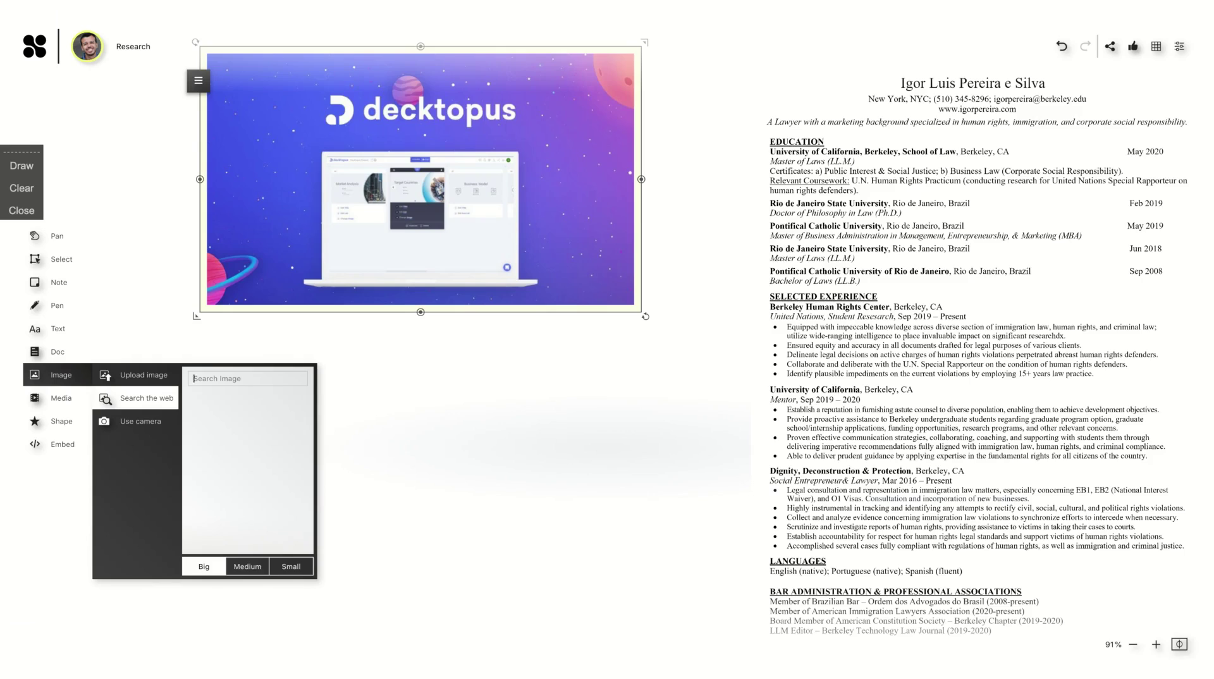
type("woman")
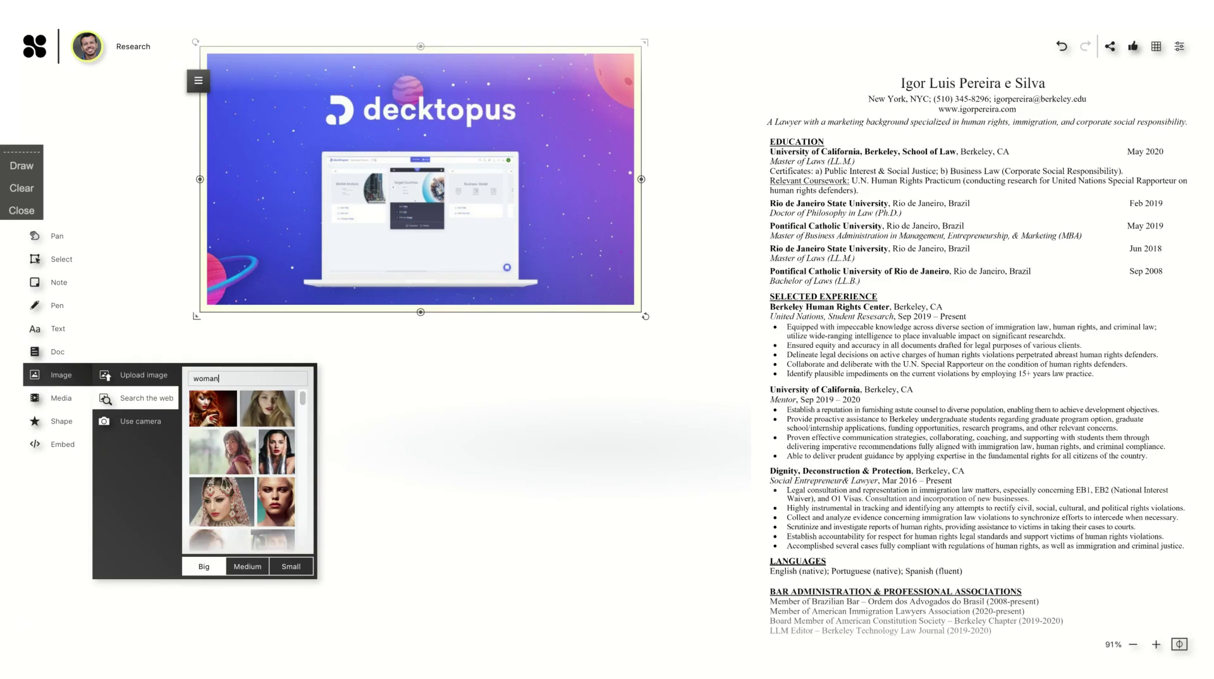
scroll(258, 524, "down", 3)
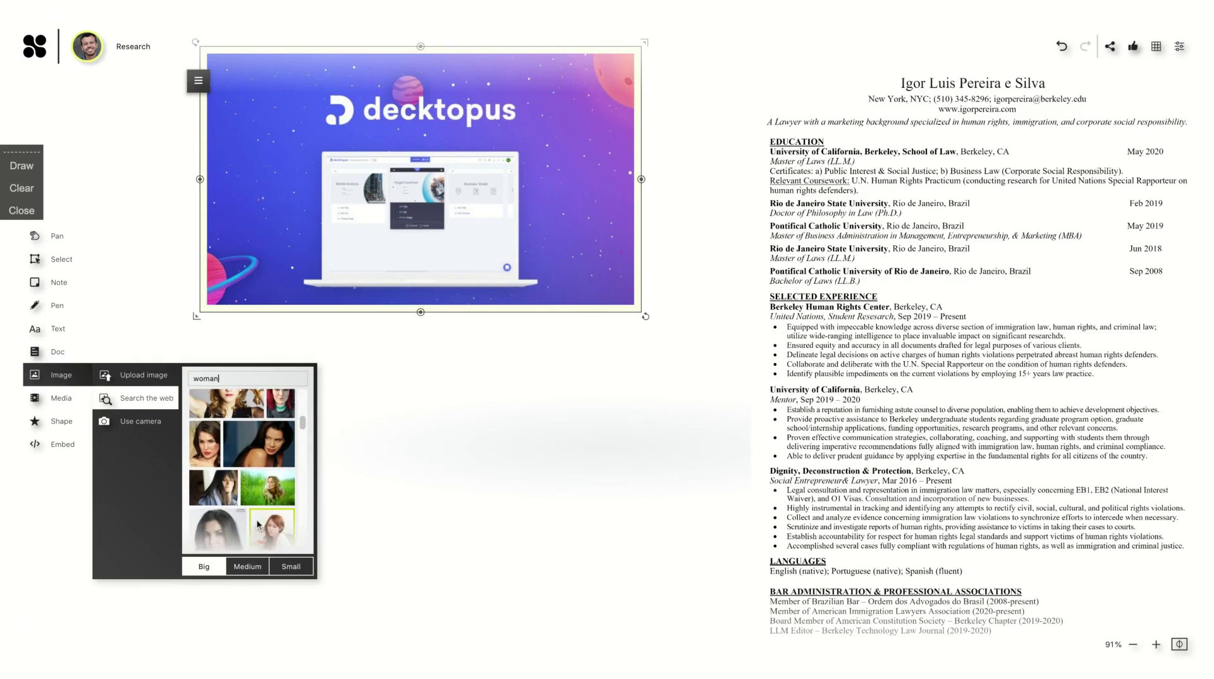
double_click(224, 379)
type("billie")
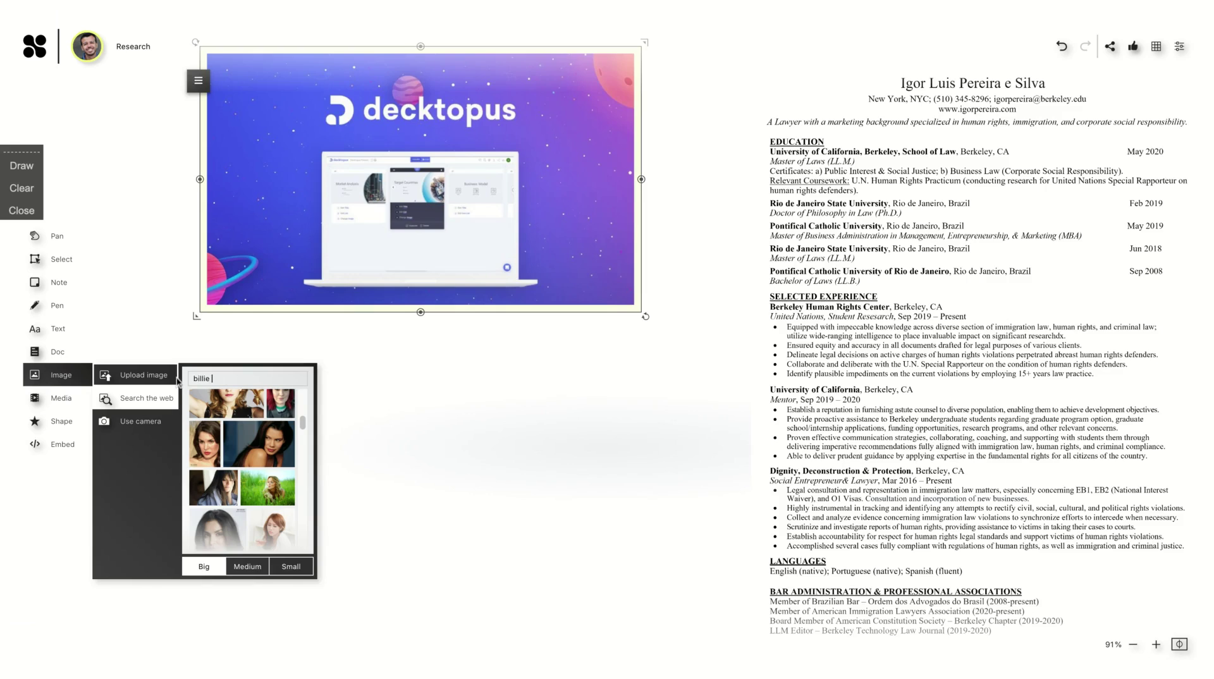
type(" eilish")
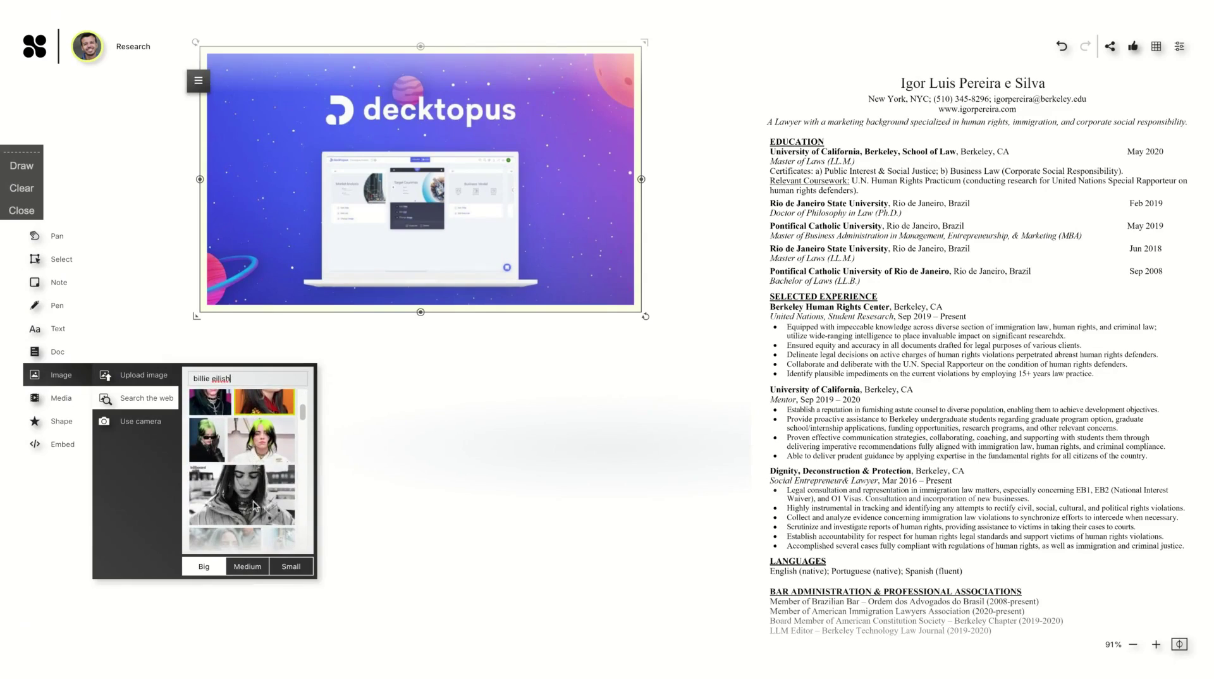
scroll(268, 451, "down", 2)
left_click(268, 449)
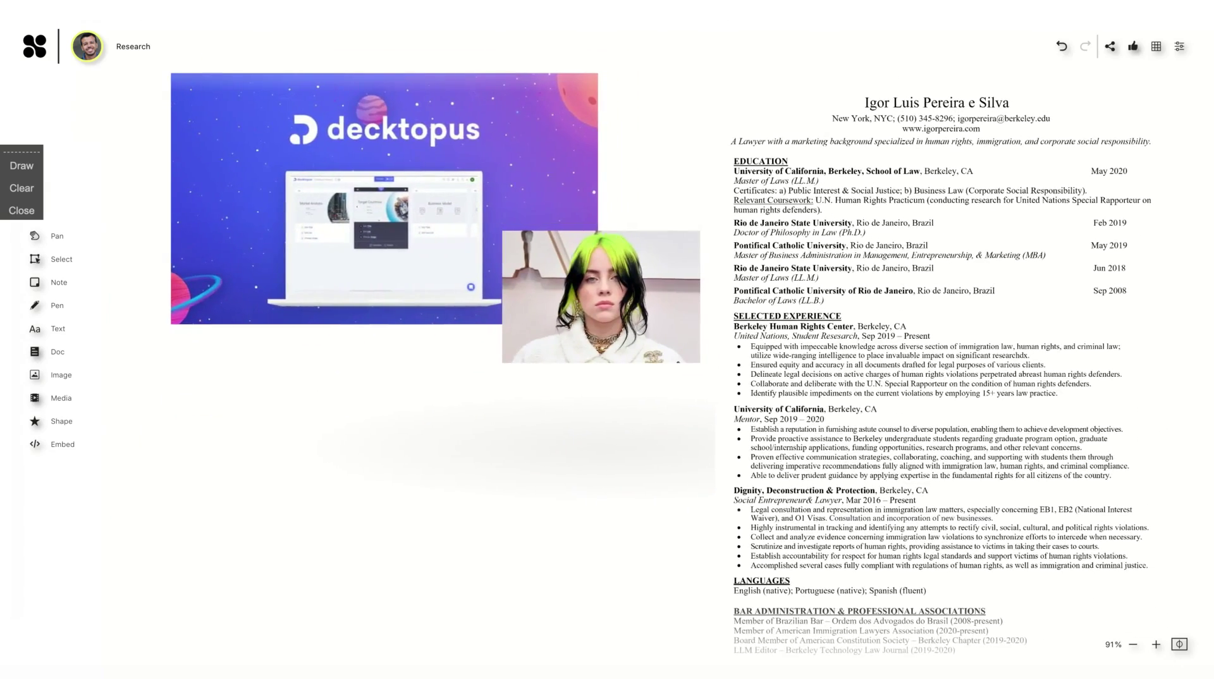
Move and enlarge the Billie Eilish photo below the Decktopus image
left_click_drag(608, 288, 357, 556)
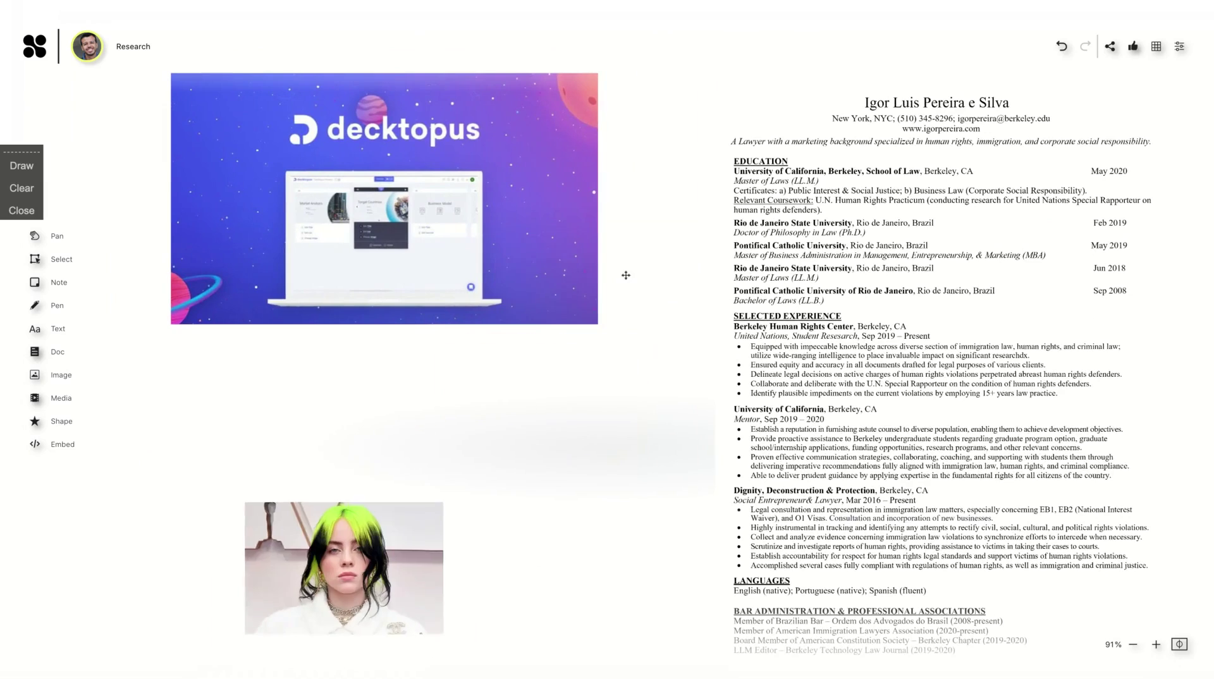
mouse_move(462, 487)
left_mouse_down()
mouse_move(265, 597)
mouse_move(289, 557)
left_mouse_up()
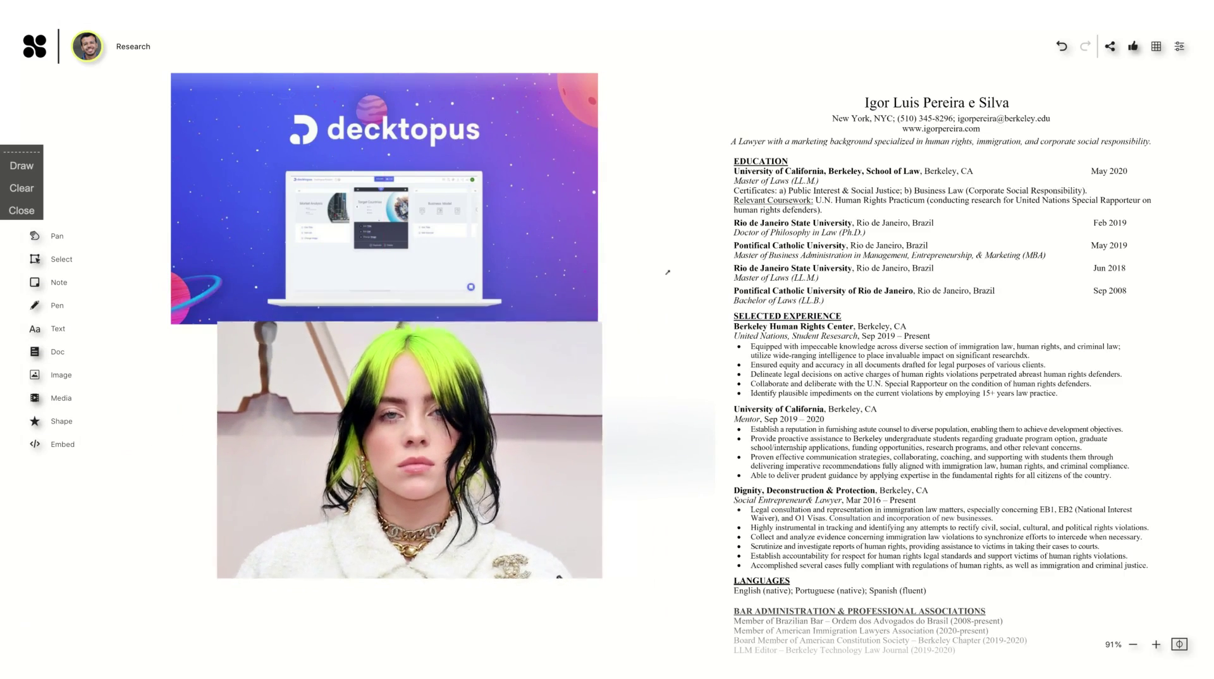
left_click(410, 499)
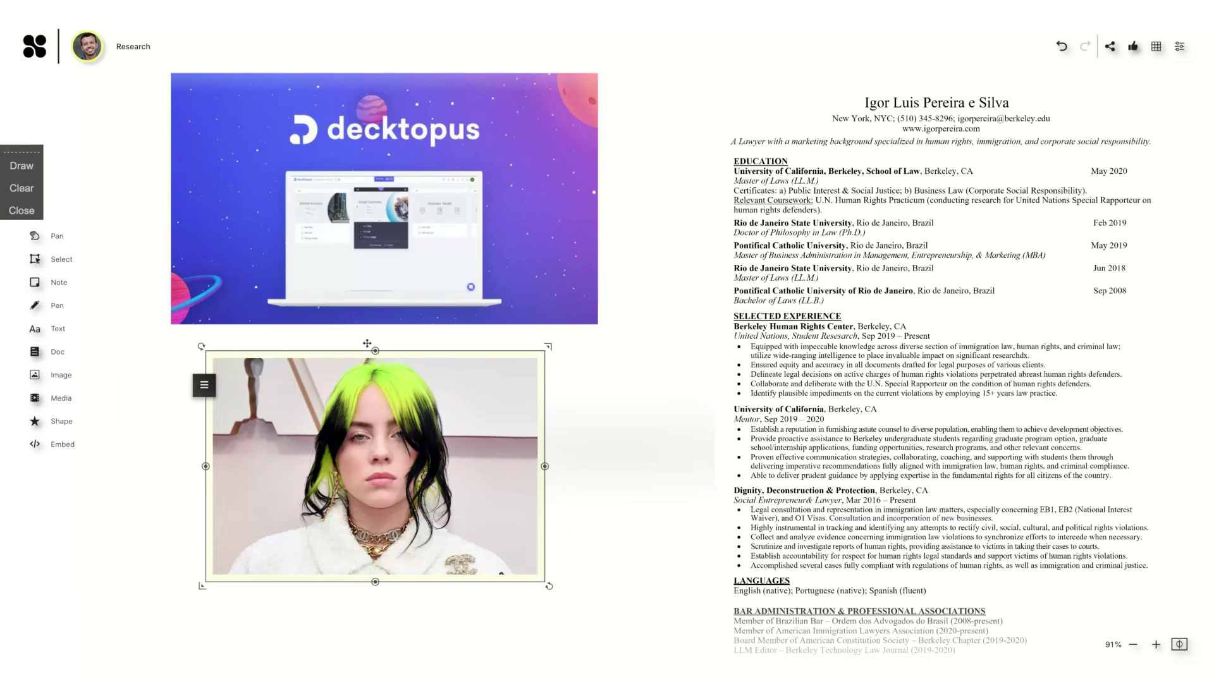
Embed a YouTube video found by searching 'billie eil' and move it up and right
left_click(58, 401)
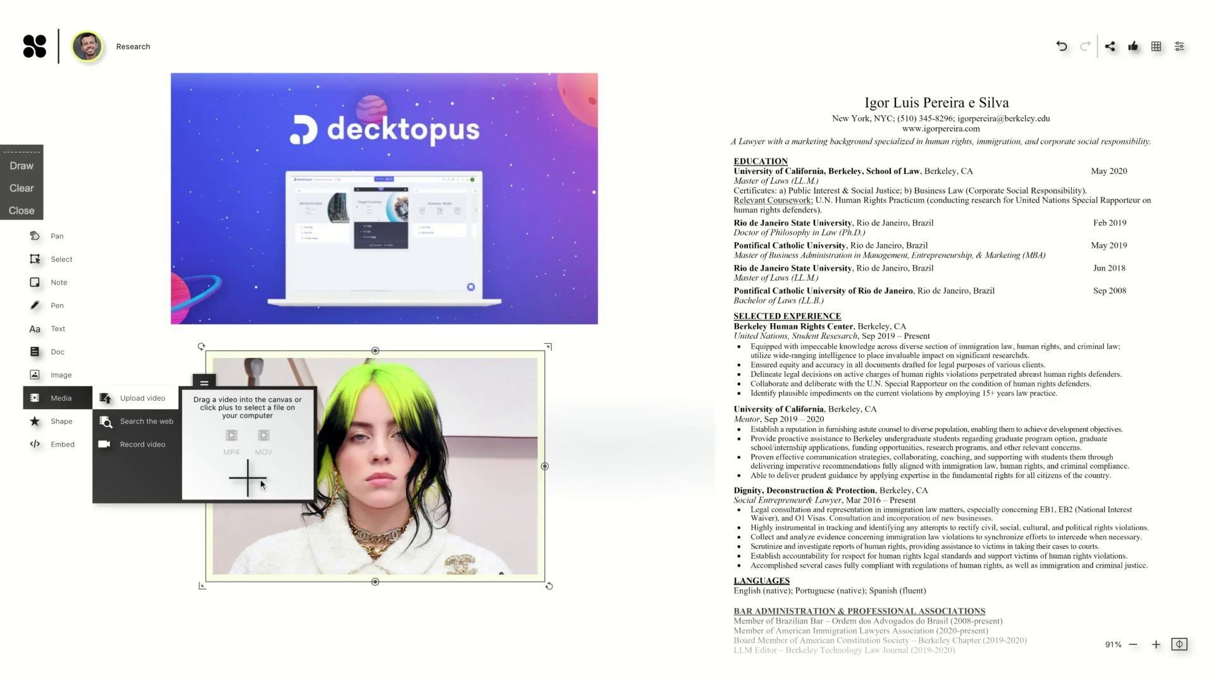
left_click(139, 421)
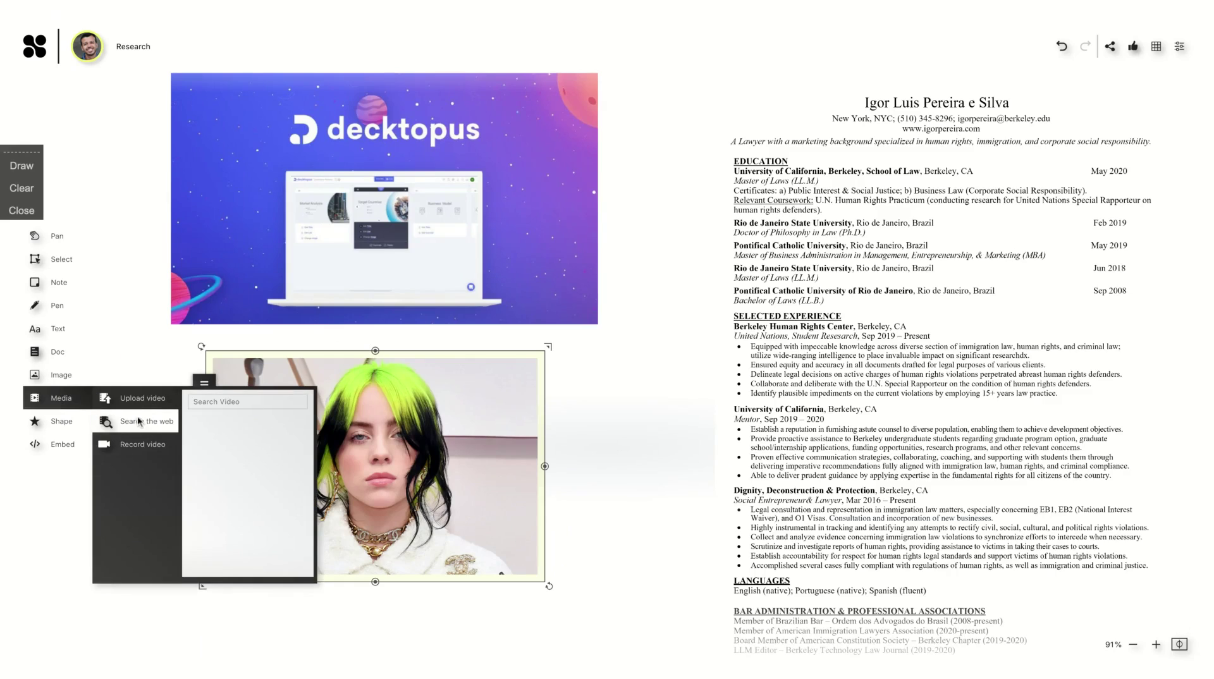
left_click(131, 440)
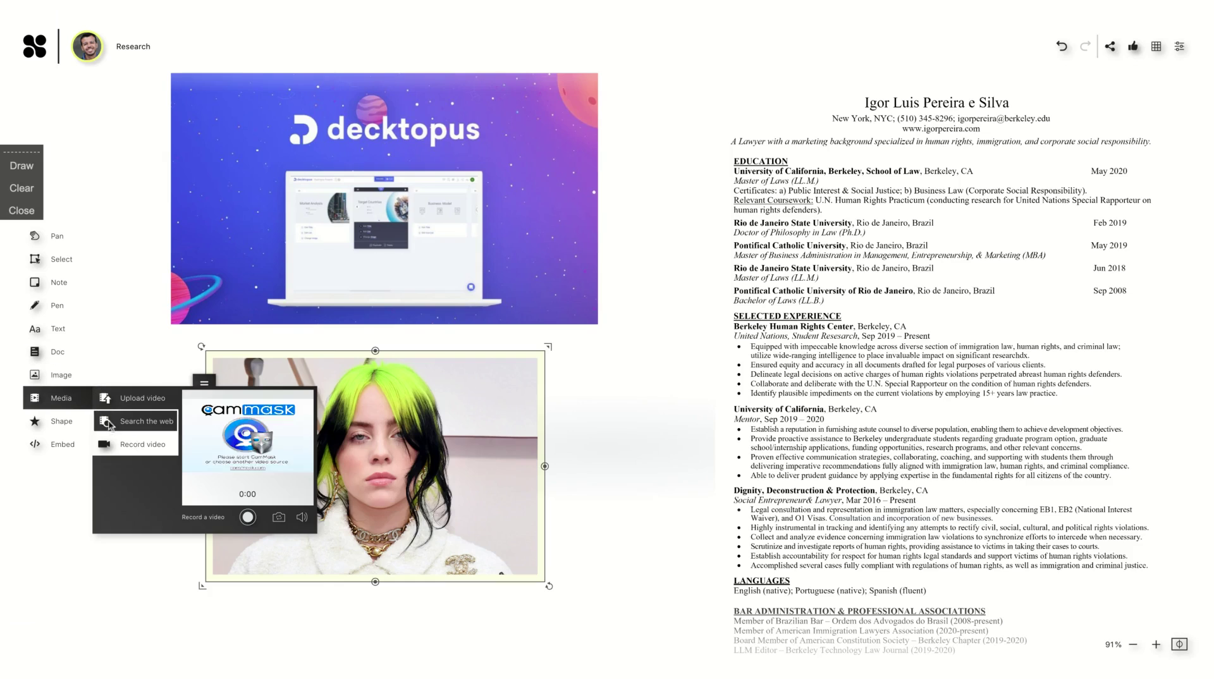
left_click(114, 430)
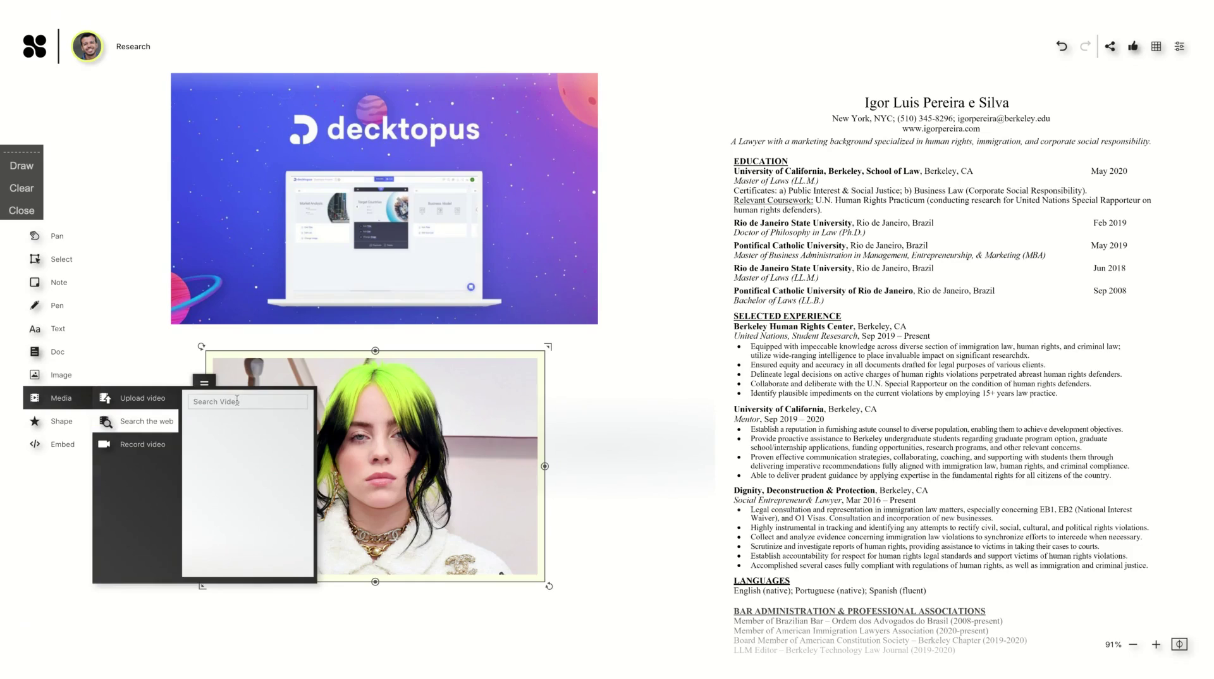
type("billie eilish")
scroll(257, 534, "down", 2)
left_click(250, 476)
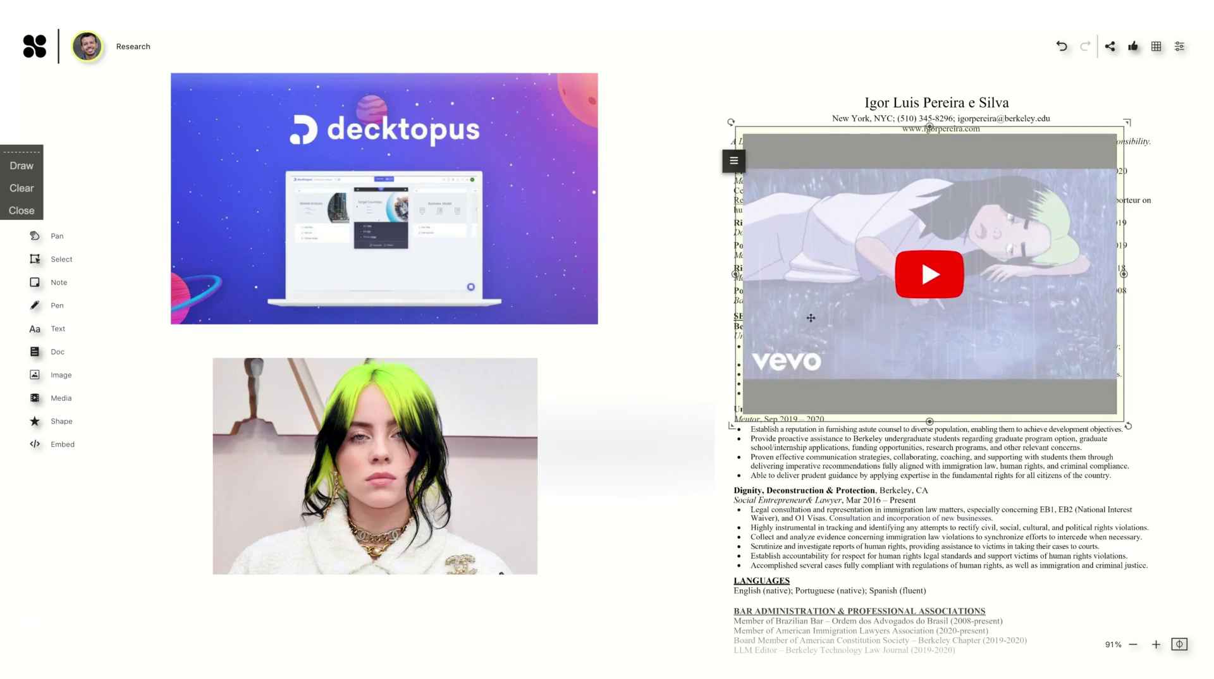
left_click_drag(828, 283, 856, 209)
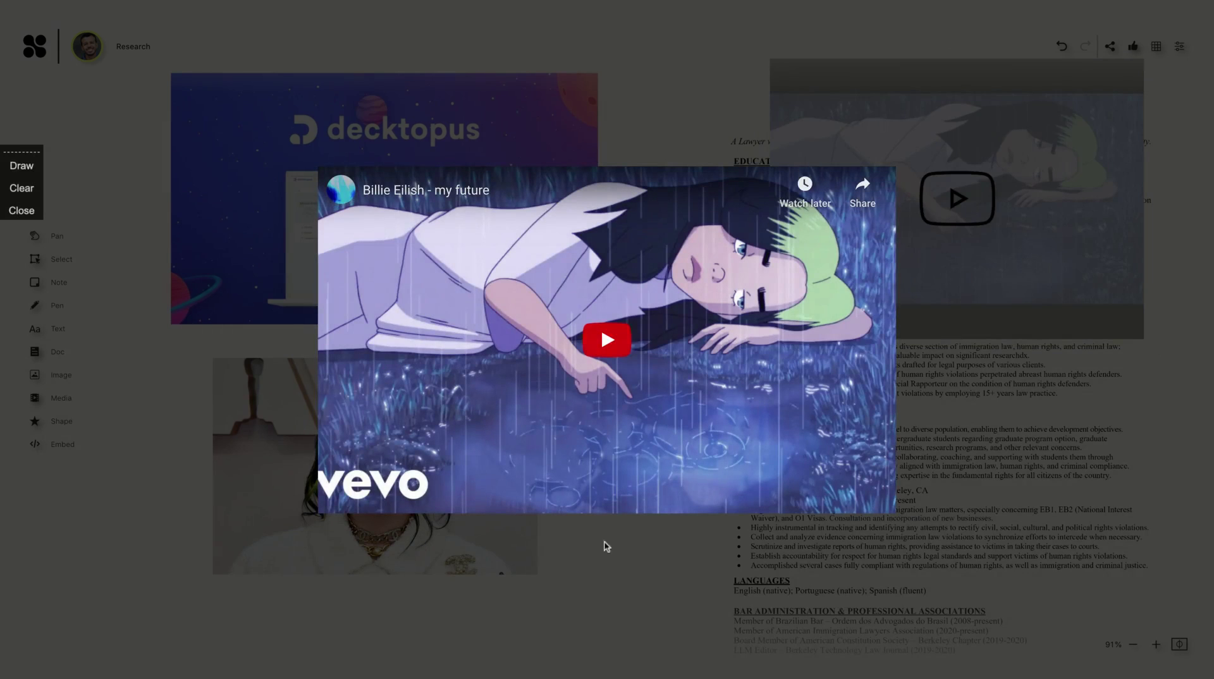
Play the video, toggle mute off and on, pause it, and close the player
left_click(594, 328)
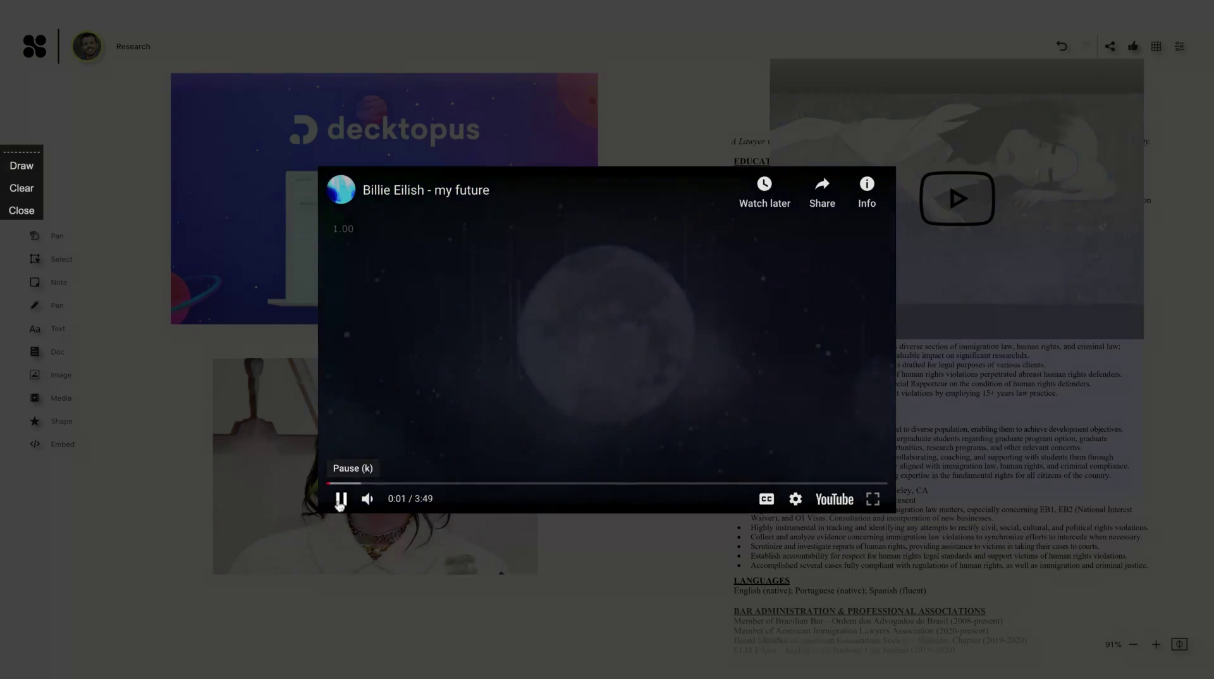
left_click(368, 499)
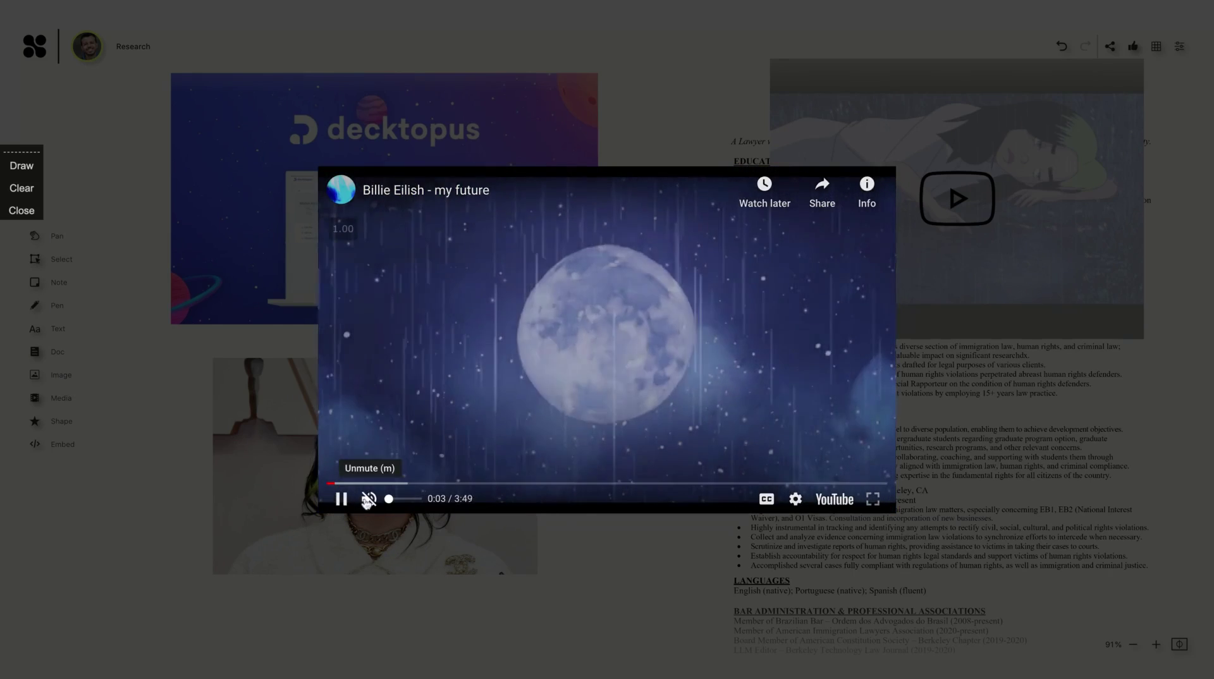
left_click(367, 498)
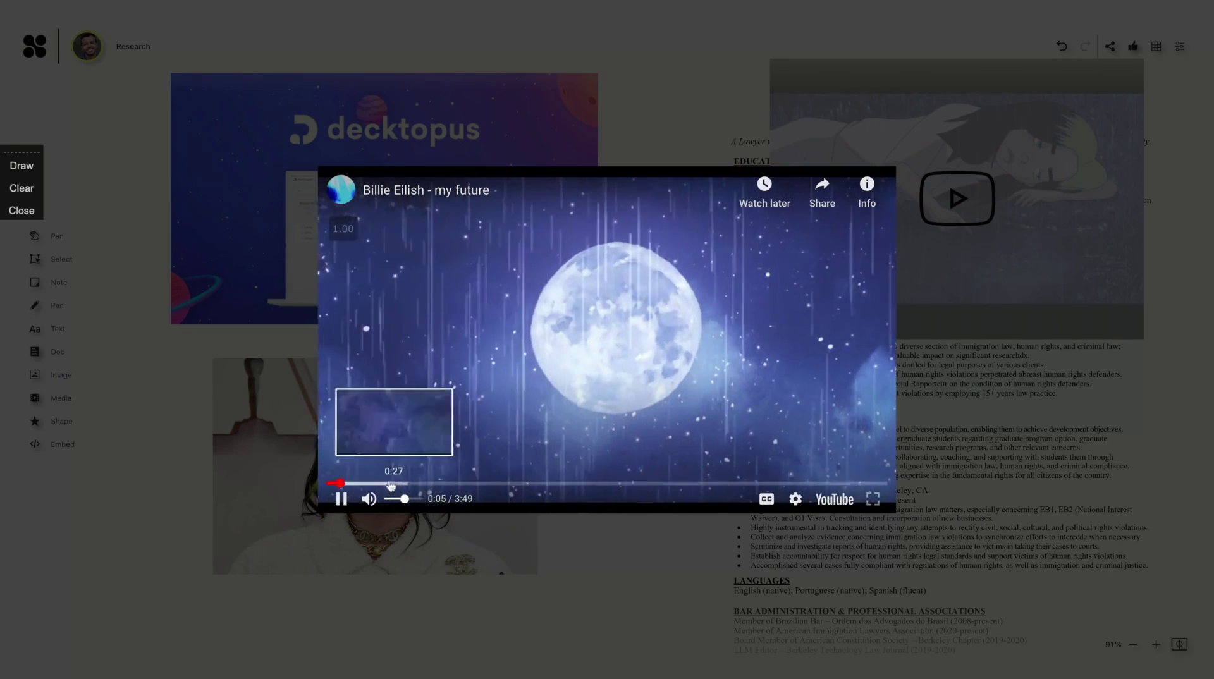
left_click(341, 498)
left_click(706, 109)
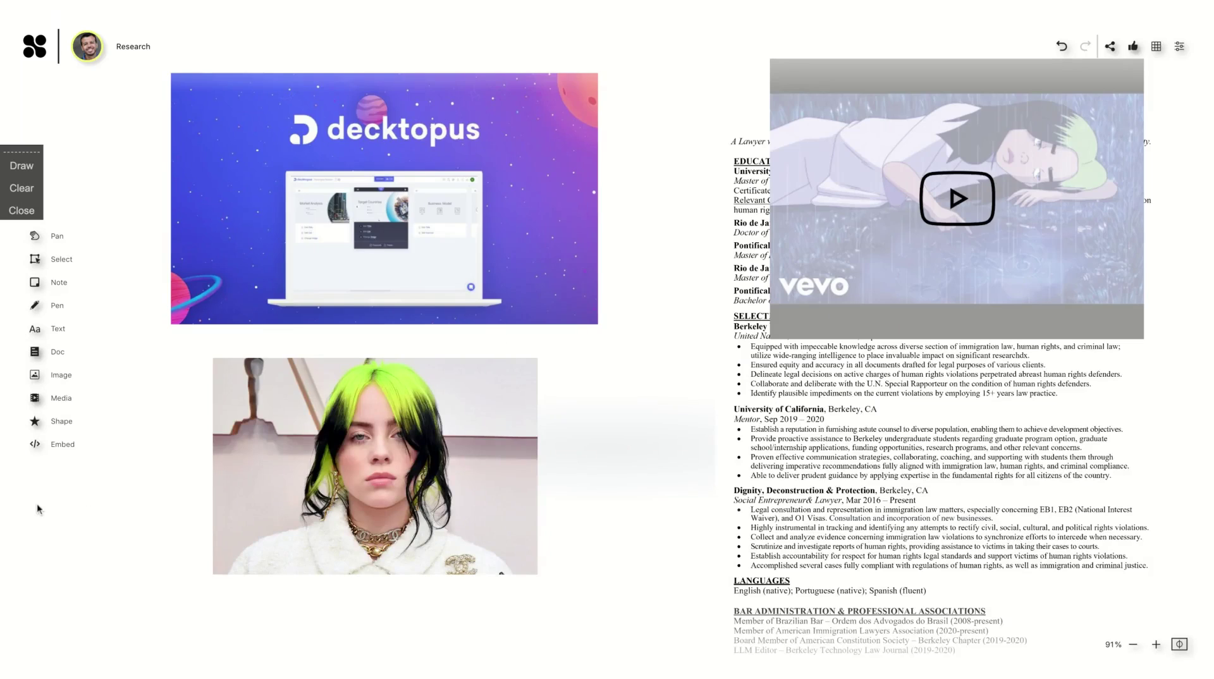
Place a heart outline from the shape library between the Decktopus image and video
left_click(56, 418)
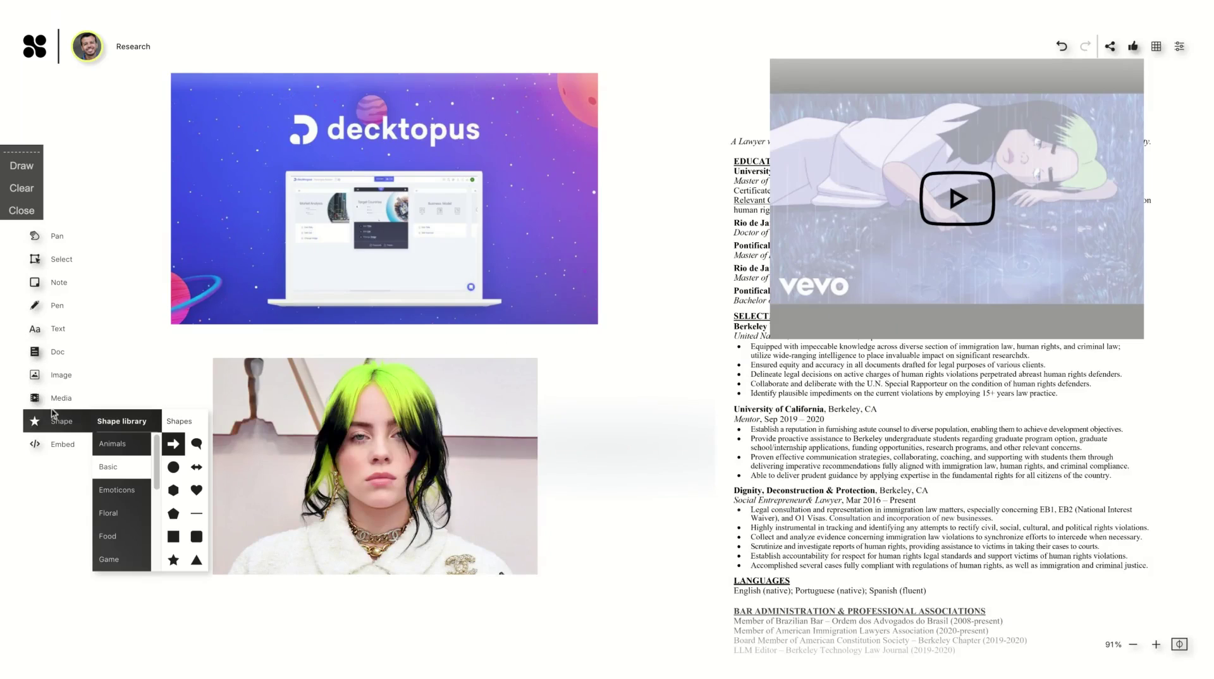
left_click_drag(196, 490, 616, 345)
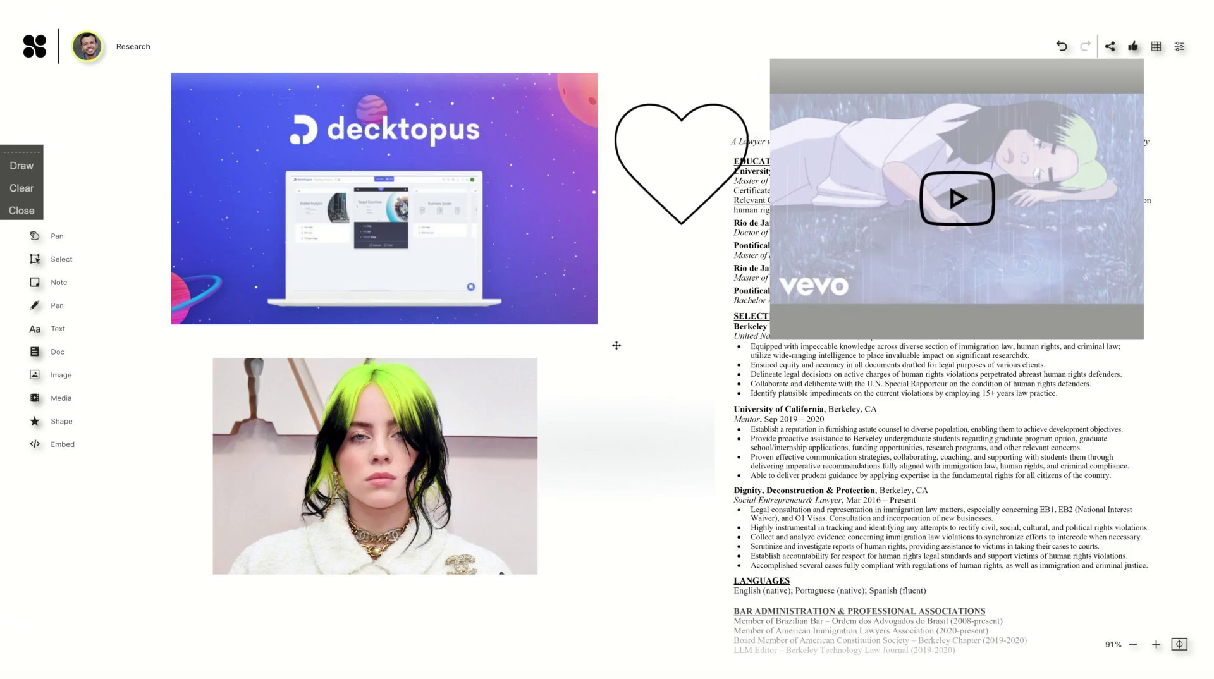
left_click(693, 314)
Embed the Direito Novo website (dirnovo.com) on the board via its URL
left_click(58, 444)
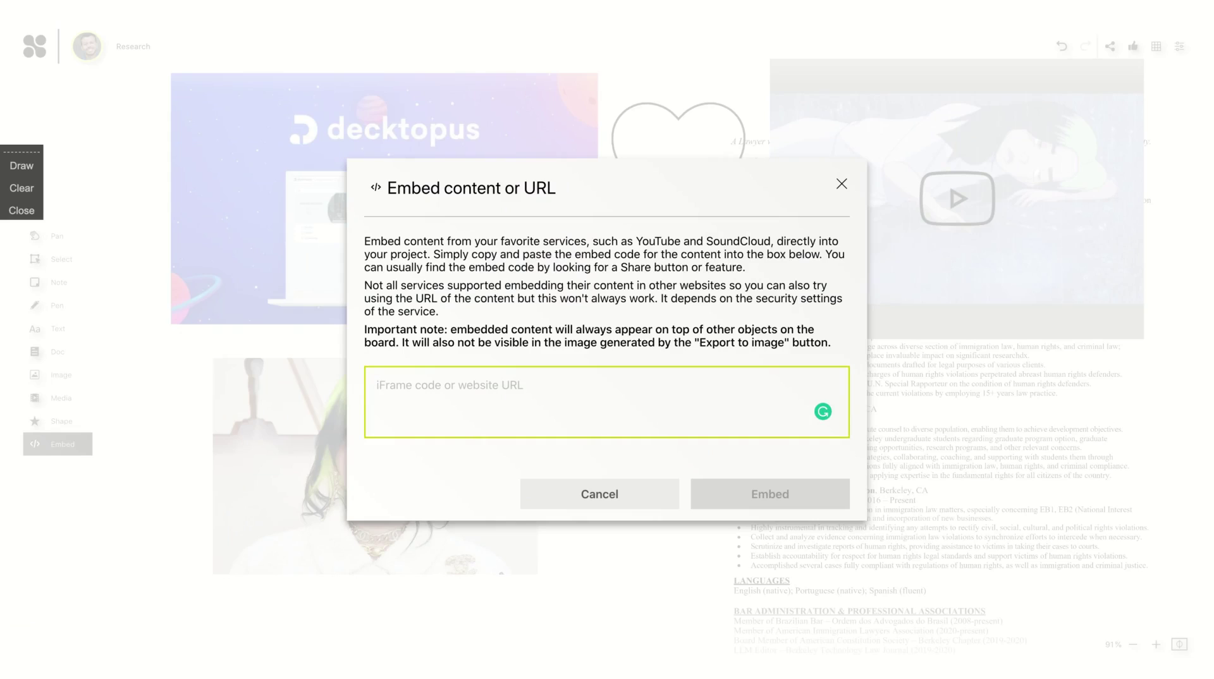
type("direitonovo.com")
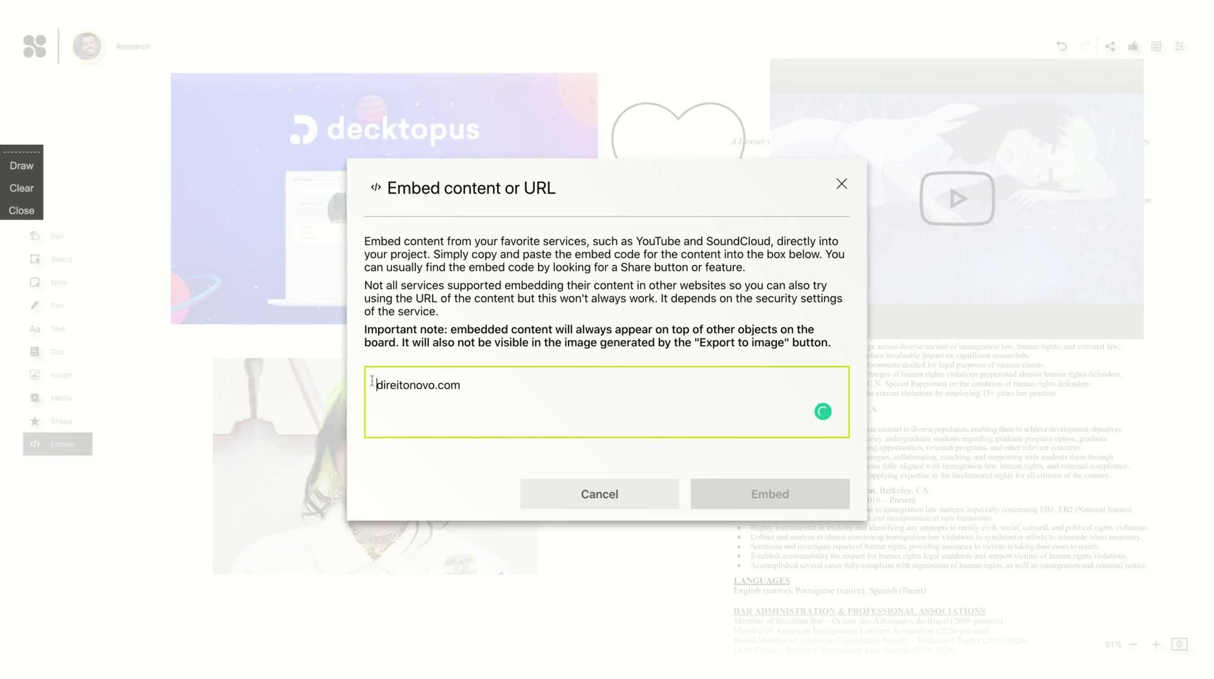
type("https")
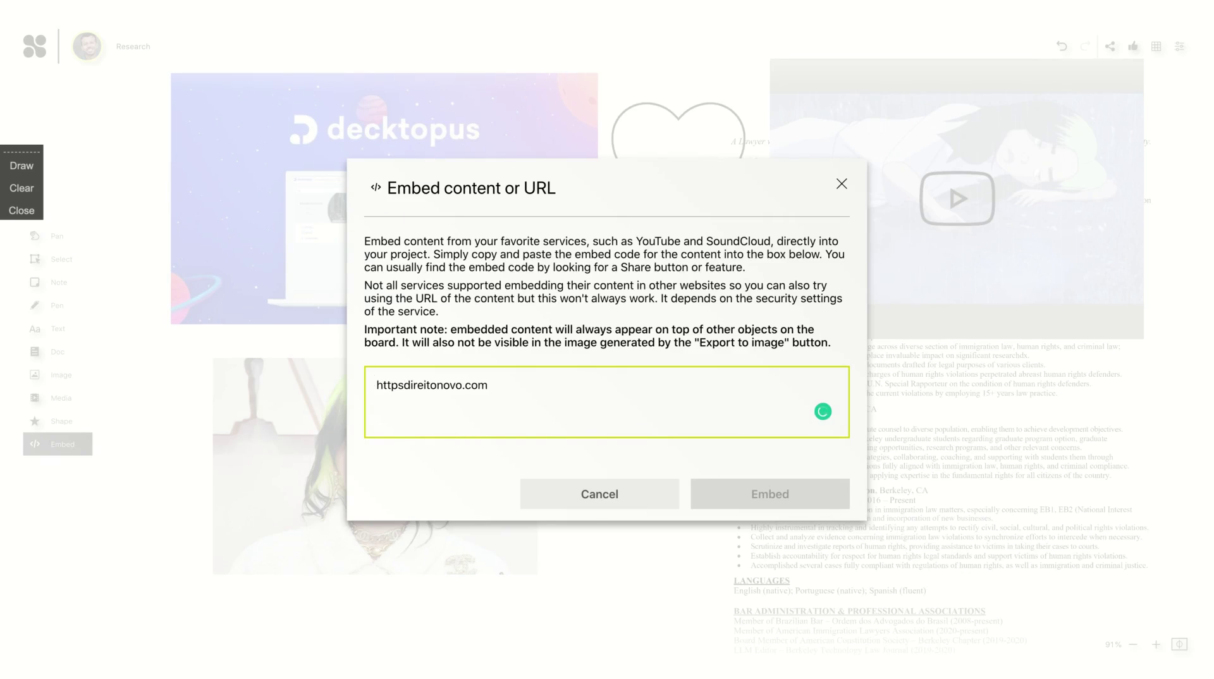
type("://")
left_click(743, 494)
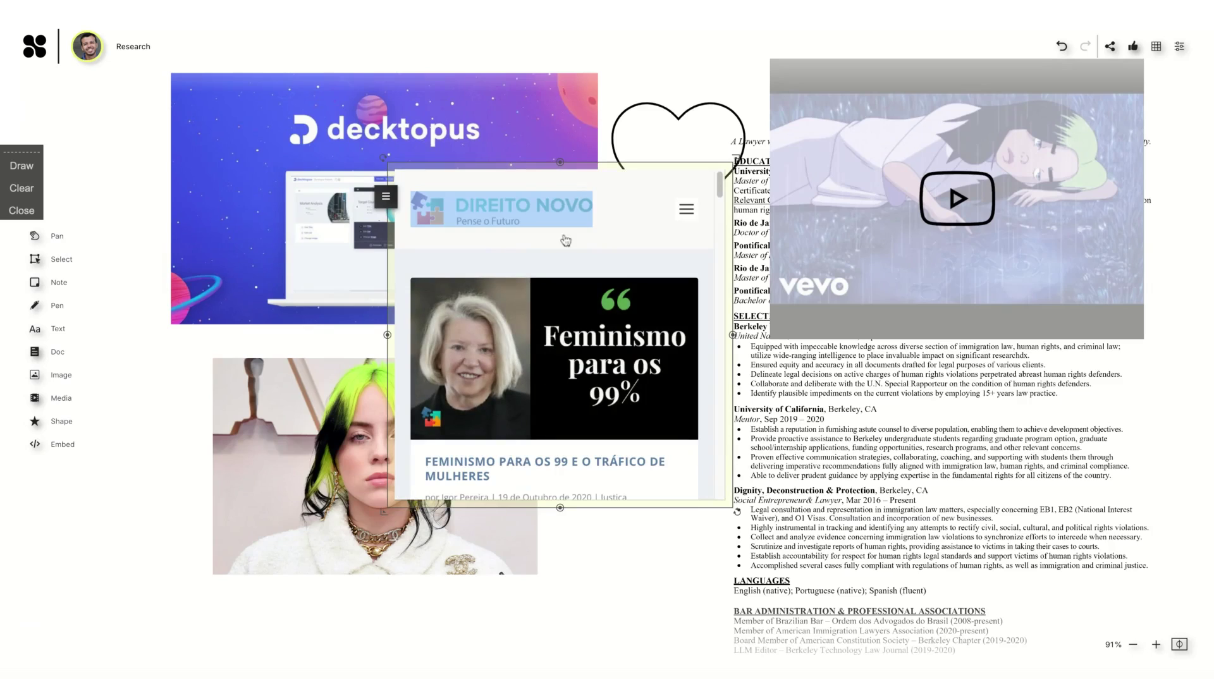
Scroll down and back up through the embedded Direito Novo page
scroll(582, 330, "down", 3)
scroll(582, 330, "down", 5)
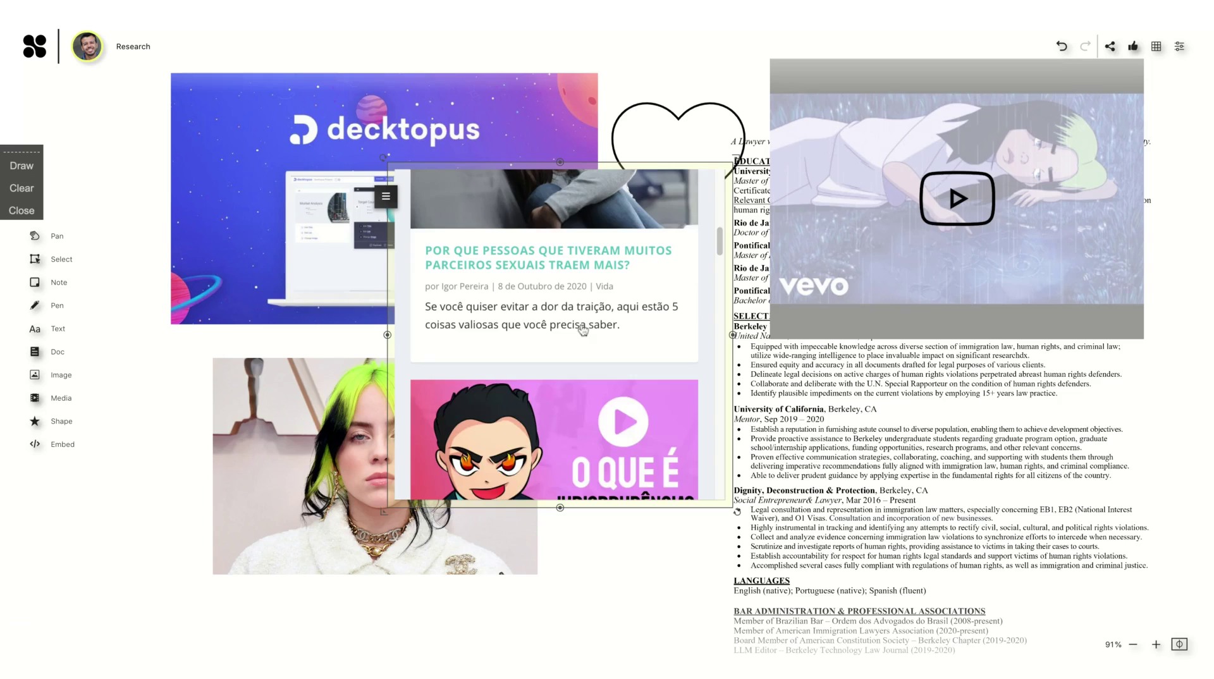
scroll(572, 425, "down", 5)
scroll(572, 425, "down", 3)
scroll(571, 425, "down", 10)
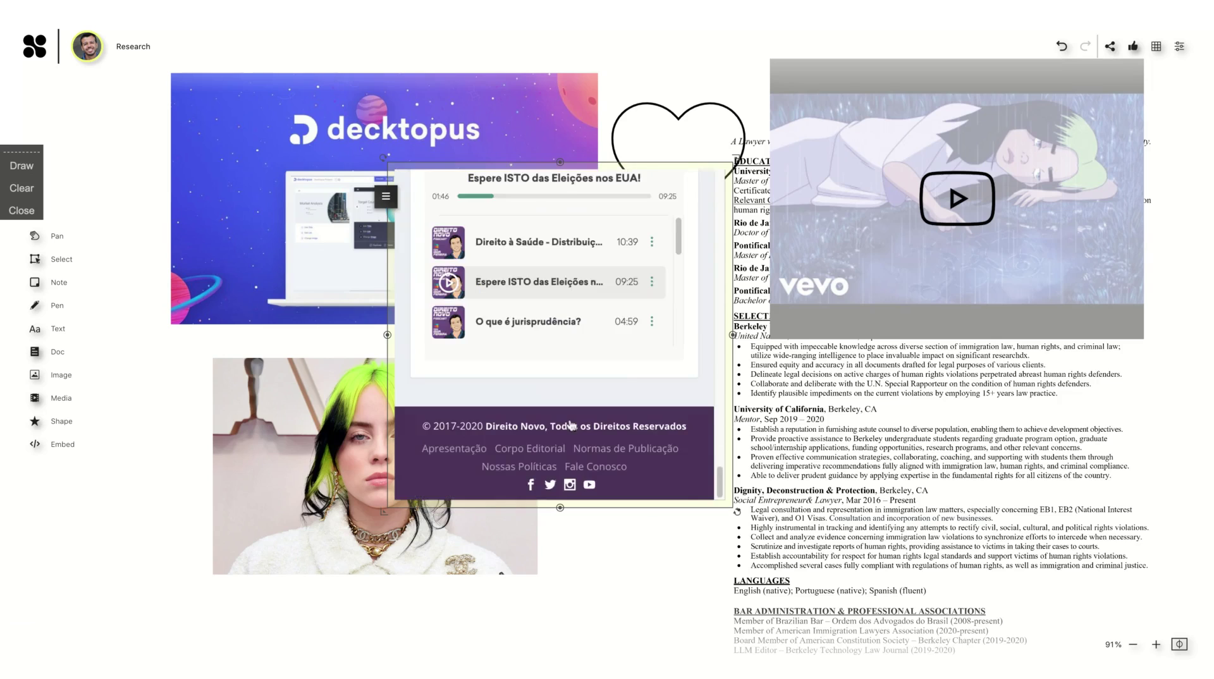
scroll(571, 425, "up", 10)
scroll(556, 335, "up", 10)
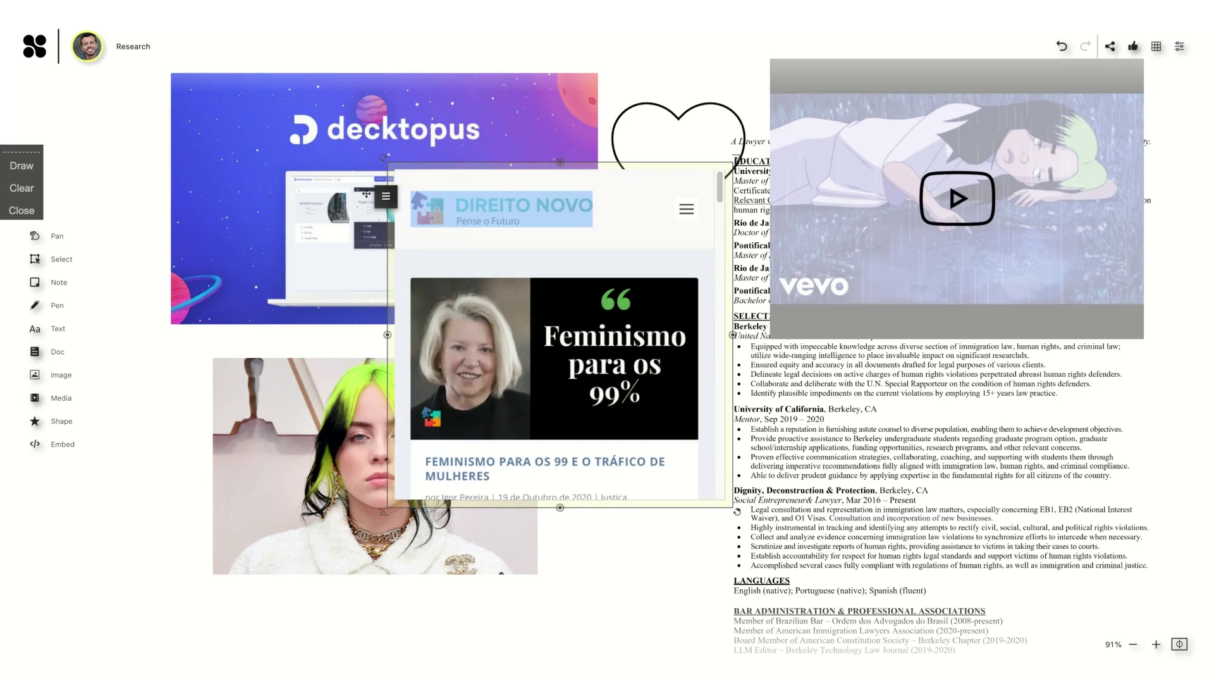
left_click(523, 417)
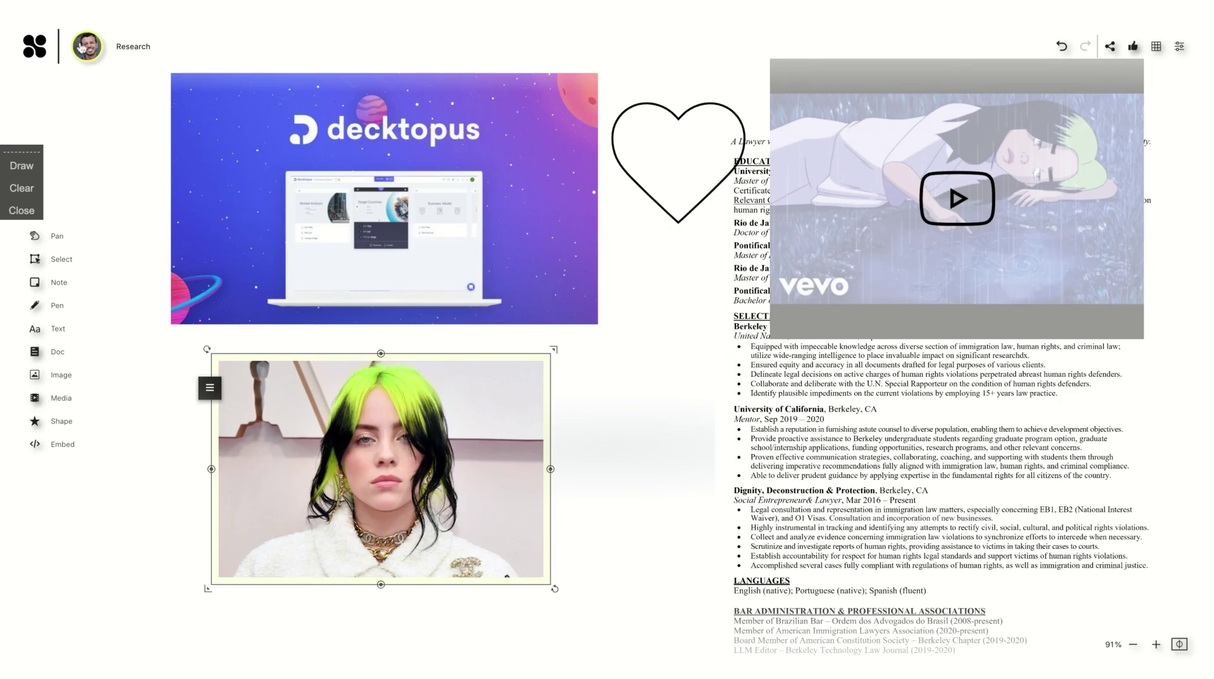
Leave the Research board and start a new project from a template
left_click(81, 46)
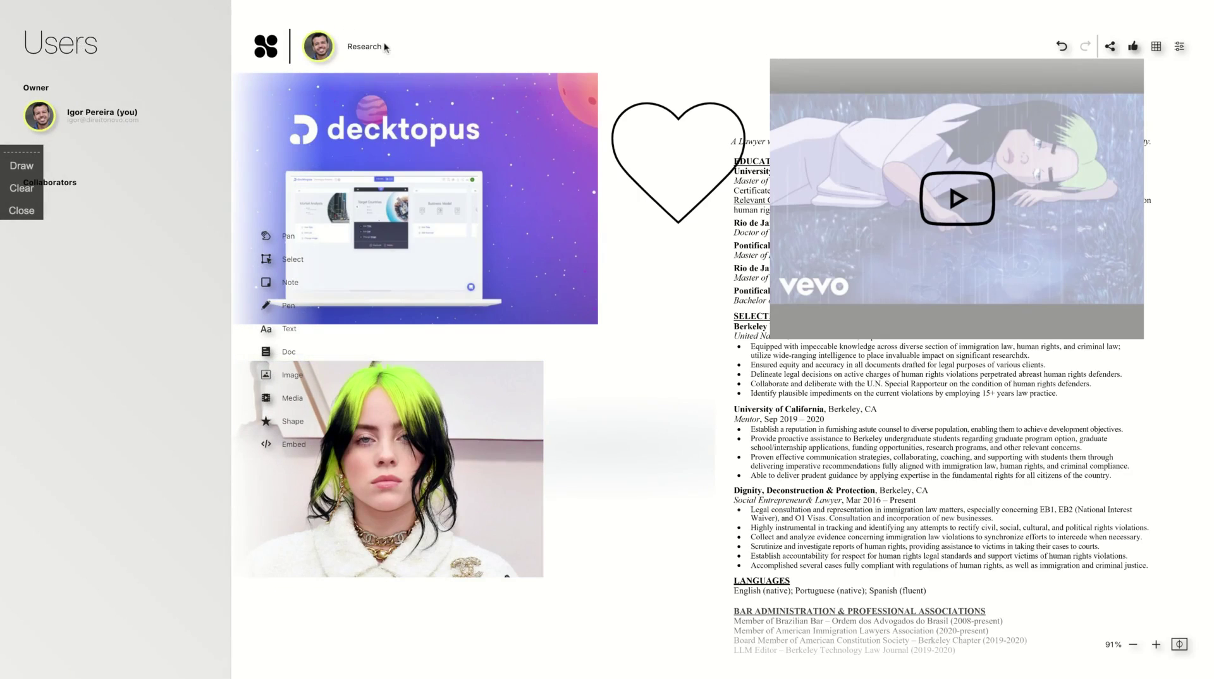
left_click(266, 61)
scroll(337, 213, "down", 3)
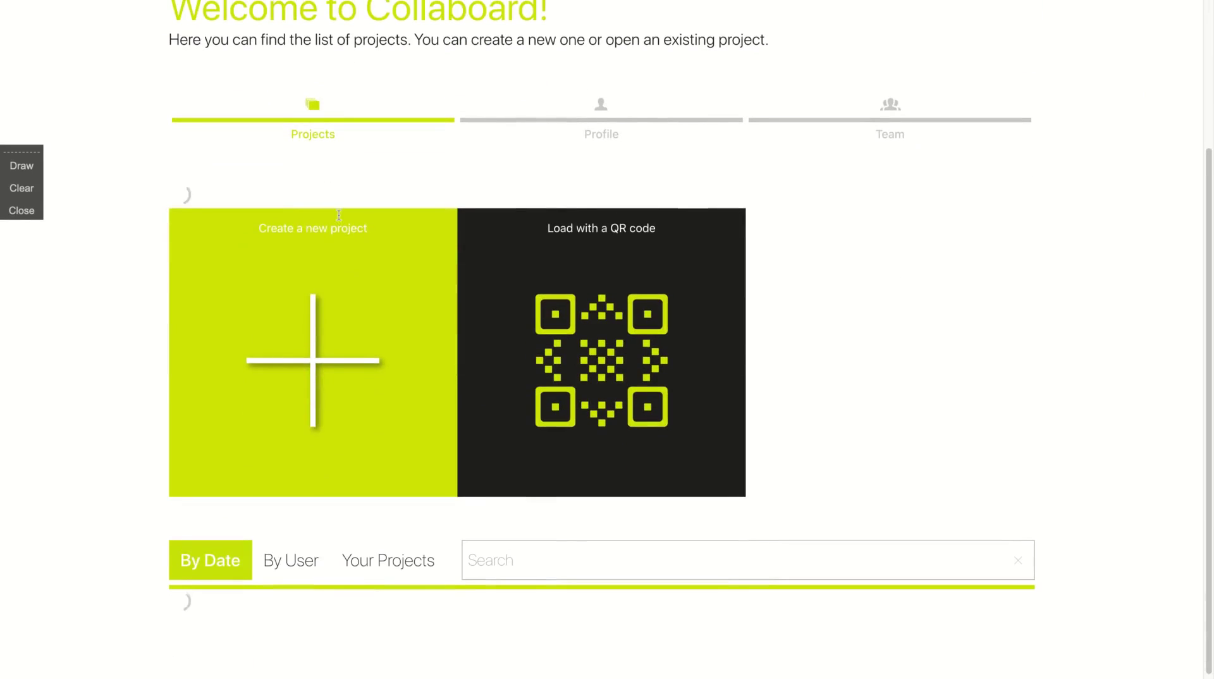
left_click(310, 379)
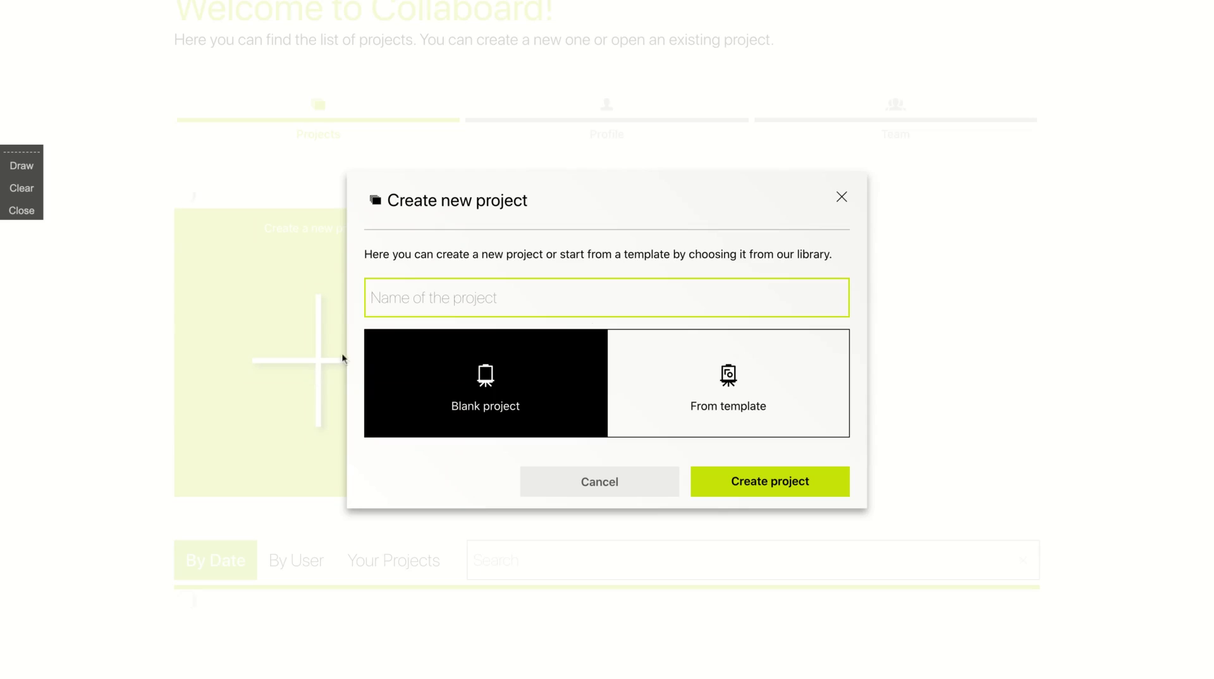
left_click(739, 382)
left_click(762, 493)
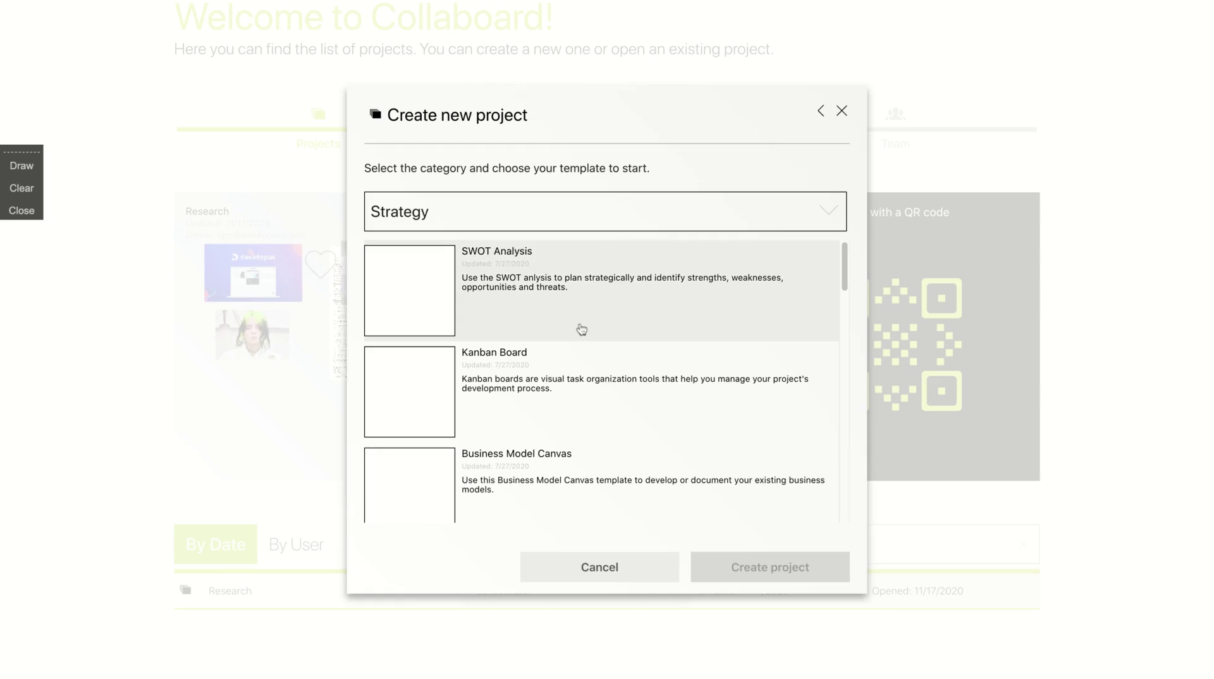
Set the template category to Games, after briefly trying Fun
scroll(582, 329, "down", 1)
scroll(582, 329, "down", 3)
scroll(581, 328, "down", 2)
scroll(581, 329, "down", 1)
scroll(492, 363, "down", 2)
scroll(492, 363, "down", 3)
scroll(492, 363, "down", 4)
scroll(492, 362, "down", 5)
scroll(492, 362, "down", 3)
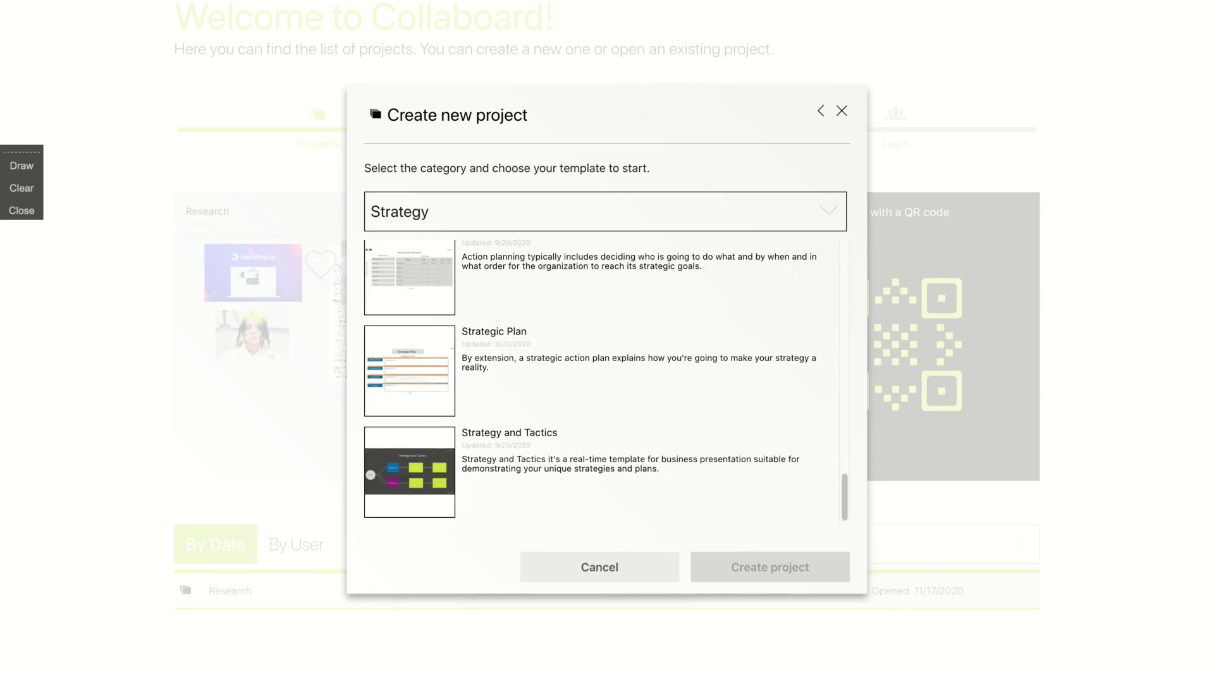
left_click(632, 209)
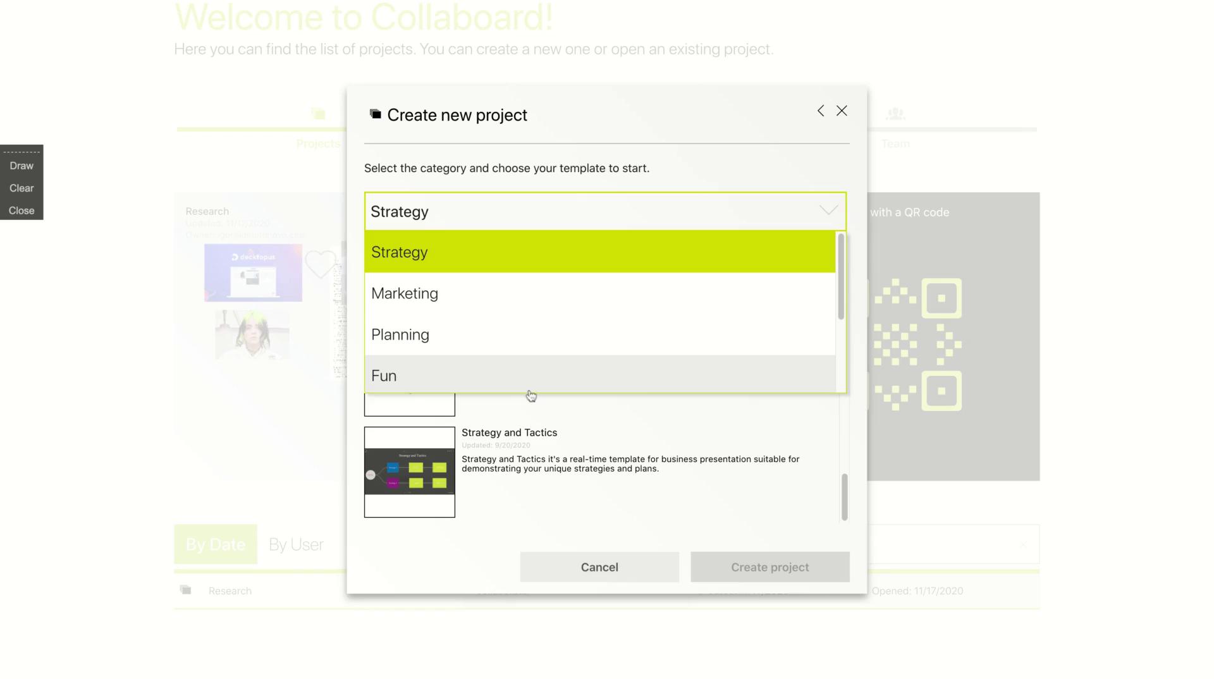
scroll(531, 392, "down", 1)
scroll(459, 336, "down", 1)
left_click(446, 278)
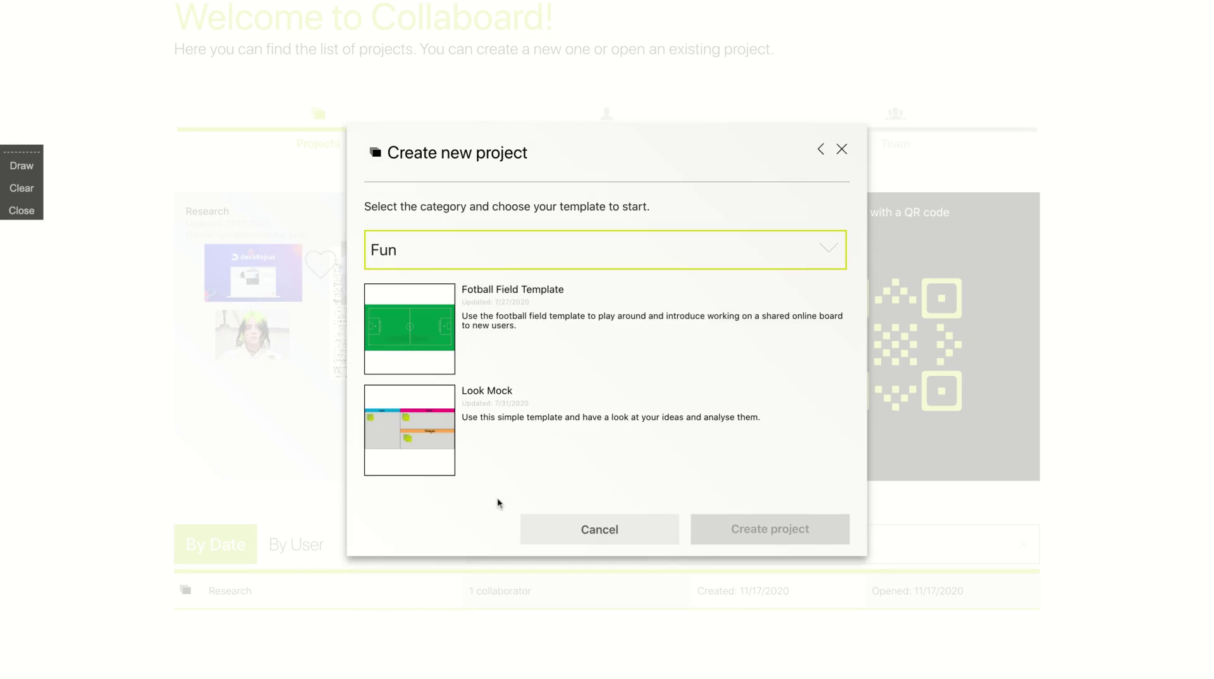
left_click(522, 247)
left_click(488, 402)
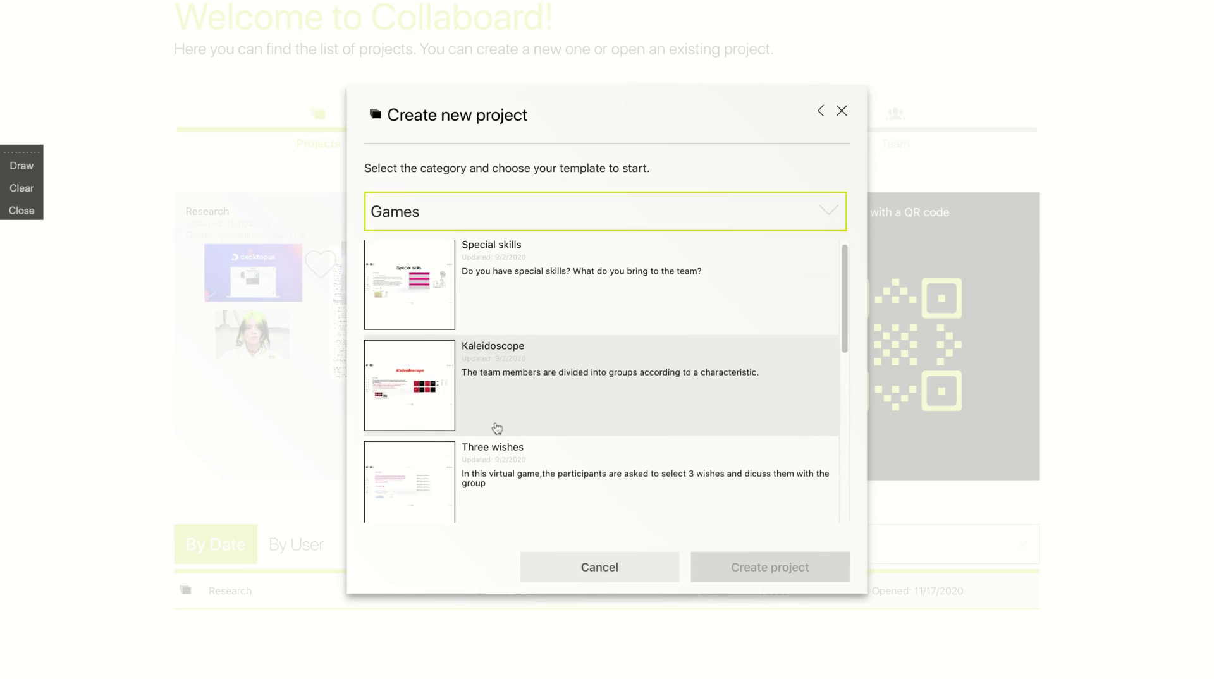
Select the Special skills game template
scroll(497, 428, "down", 4)
scroll(497, 429, "down", 2)
scroll(497, 428, "up", 4)
scroll(497, 428, "up", 2)
scroll(563, 401, "up", 1)
left_click(444, 286)
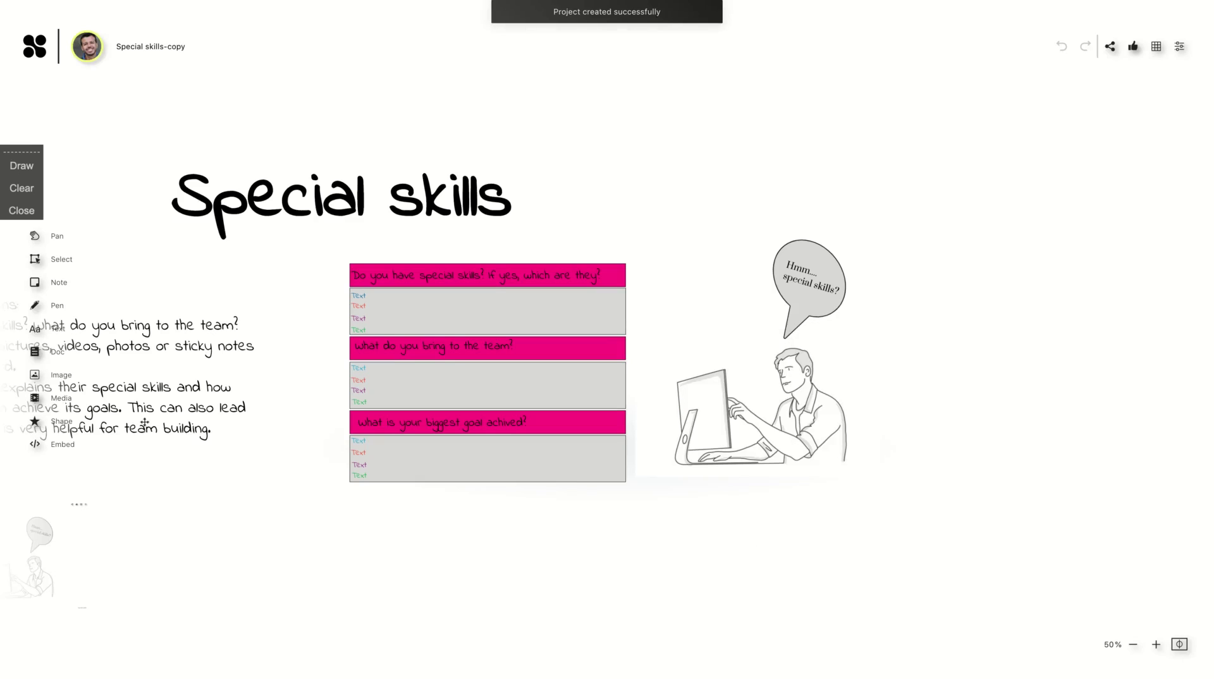
Place a dark red note right of the illustration, then return to the projects page
left_click(418, 311)
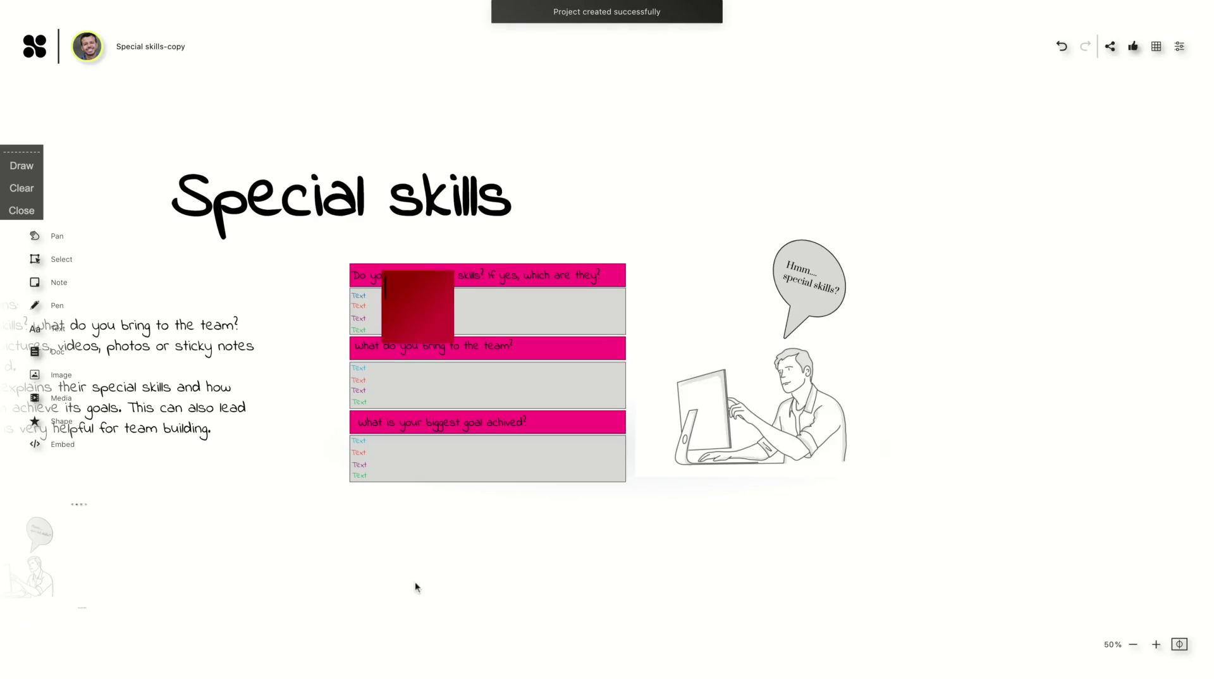
left_click(412, 311)
mouse_move(418, 305)
left_mouse_down()
mouse_move(894, 270)
mouse_move(955, 319)
left_mouse_up()
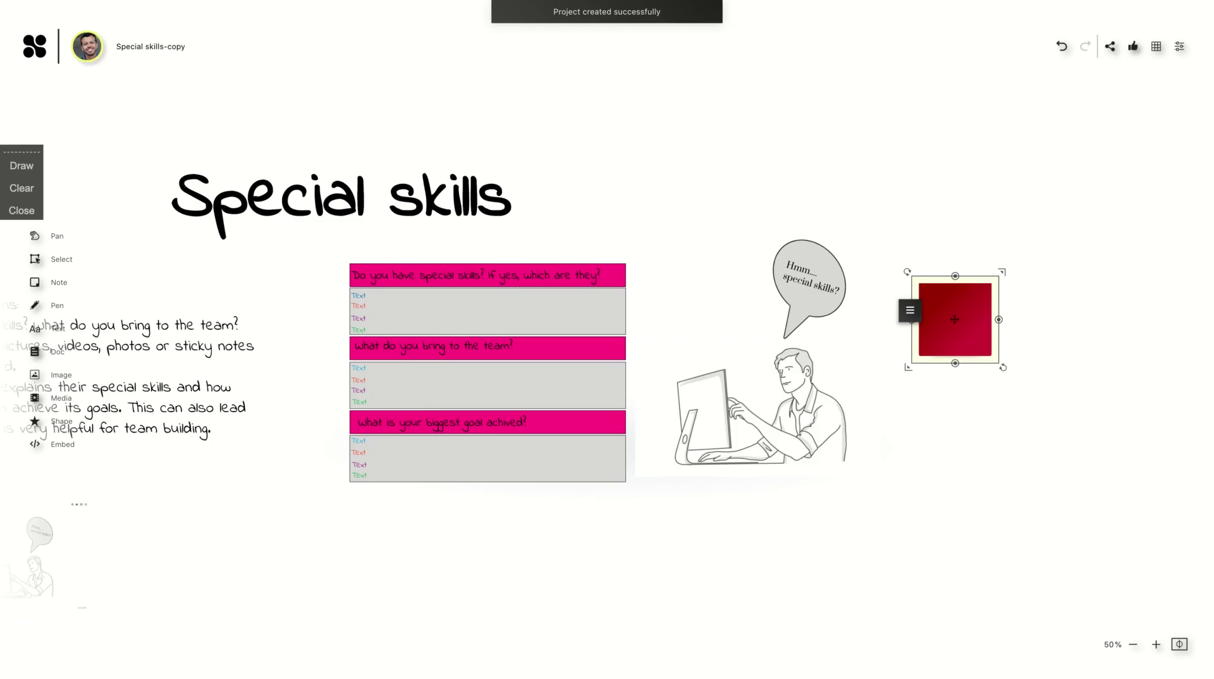
left_click(40, 46)
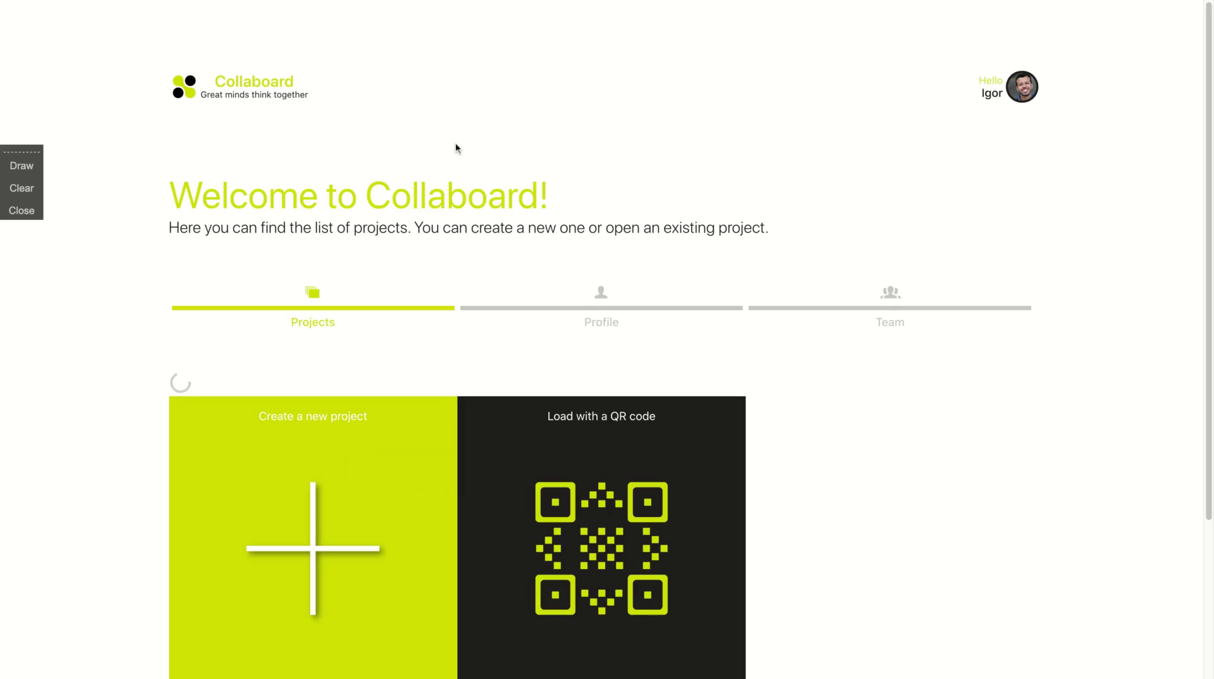